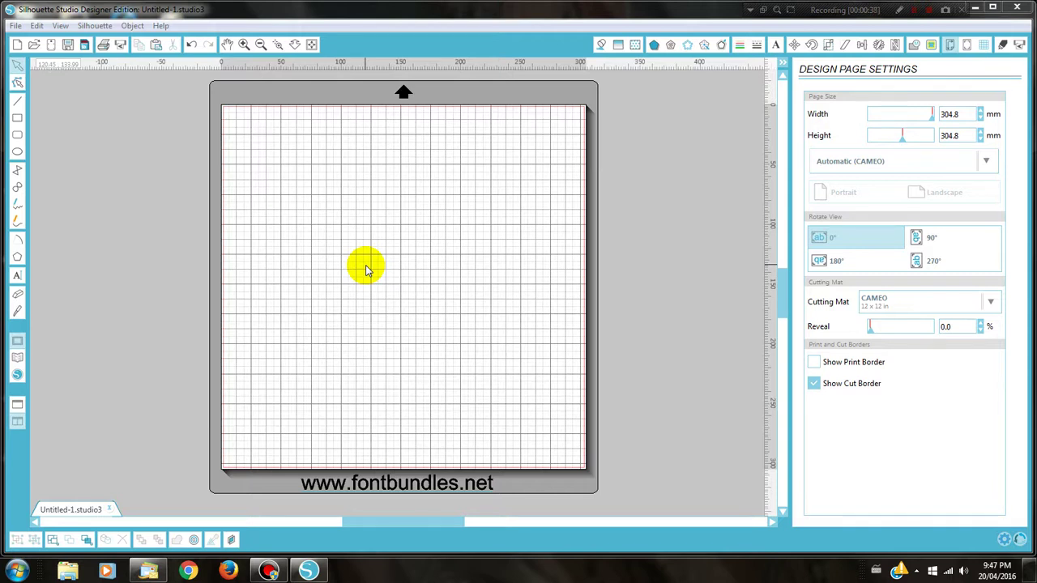
# - Add the separate text objects "Two" and "Happy" on the upper part of the page, one below the other
pyautogui.click(16, 277)
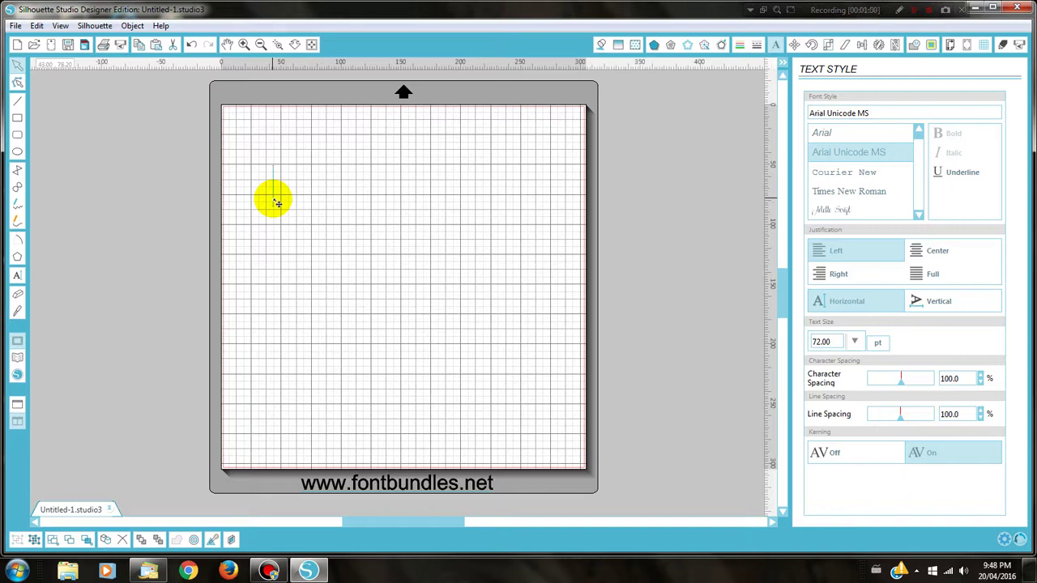
pyautogui.write('Two')
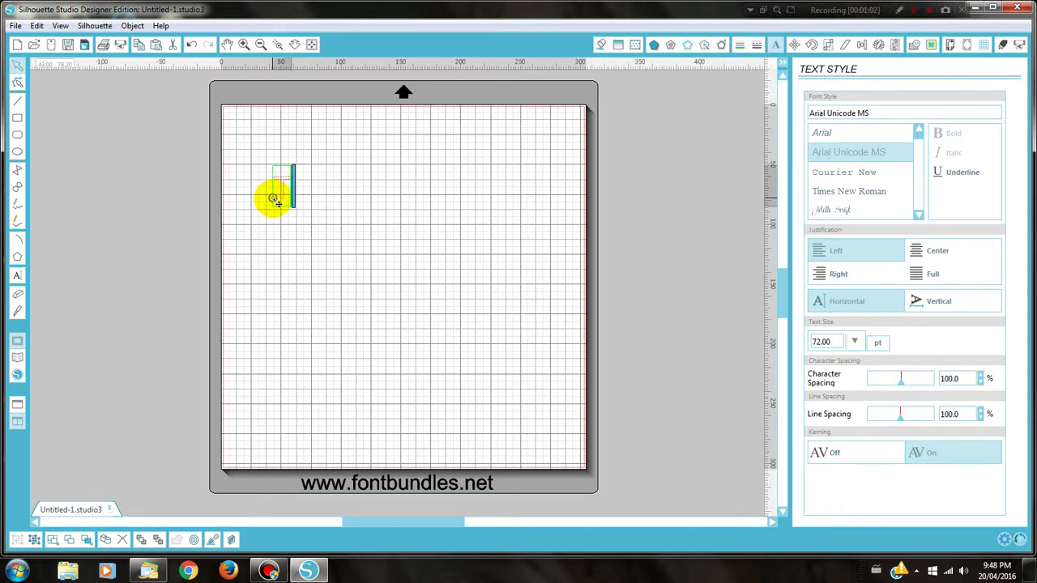
pyautogui.click(319, 245)
pyautogui.click(280, 248)
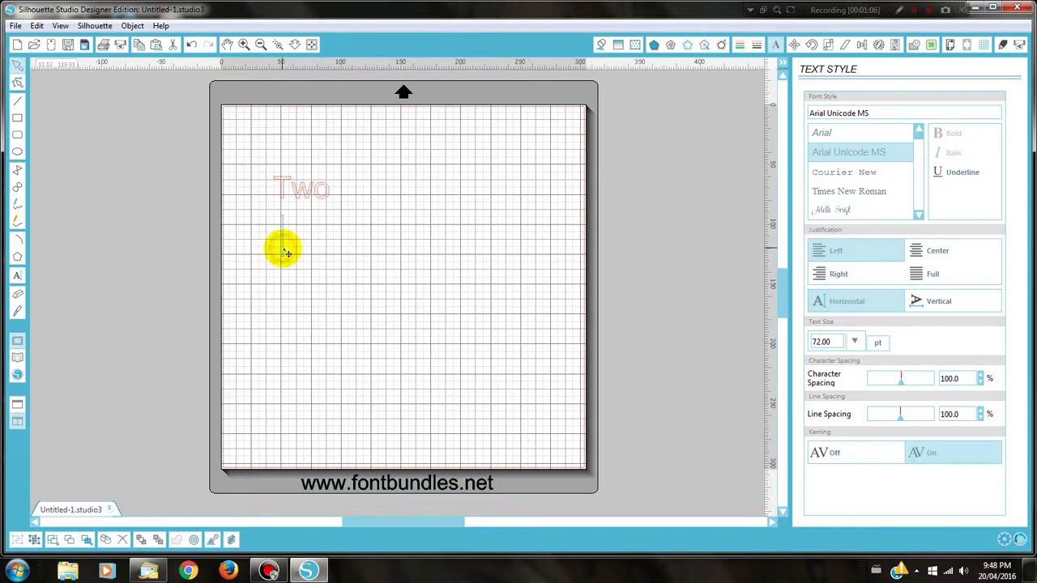
pyautogui.write('Happy')
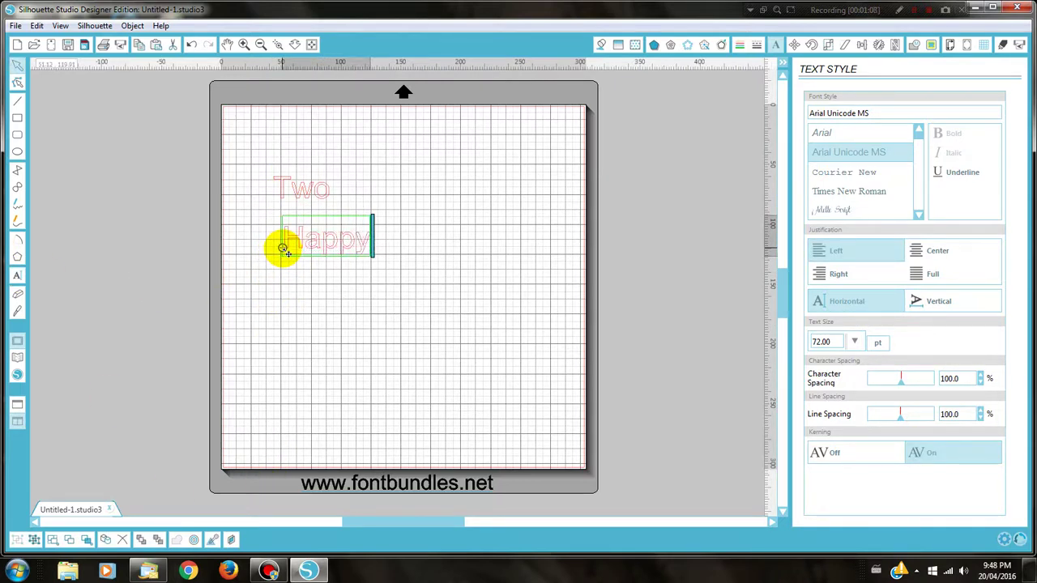
# - Add the separate text objects "Birthday" and "2" below the word "Happy"
pyautogui.click(17, 276)
pyautogui.click(280, 316)
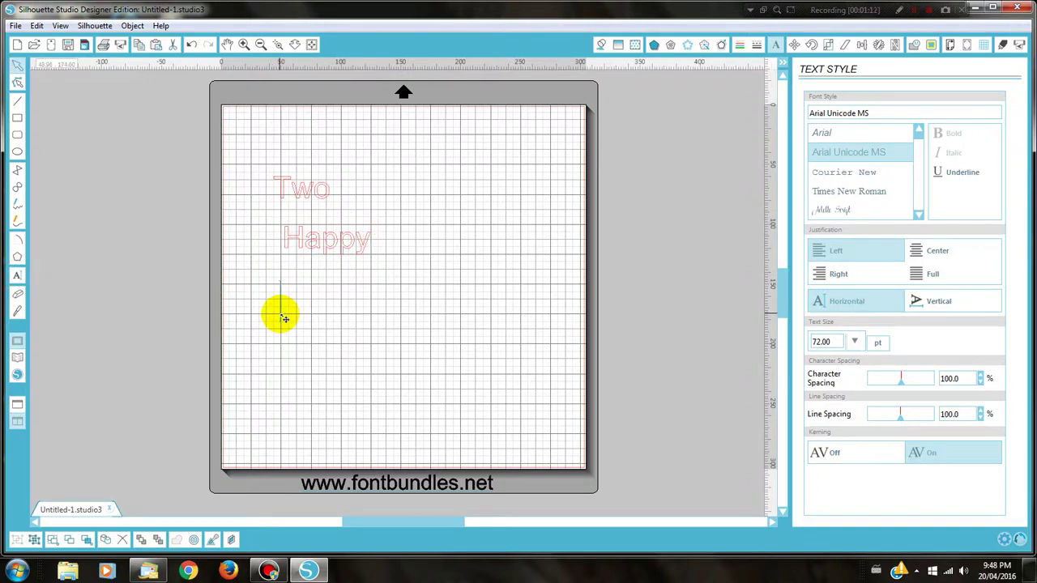
pyautogui.write('Birth')
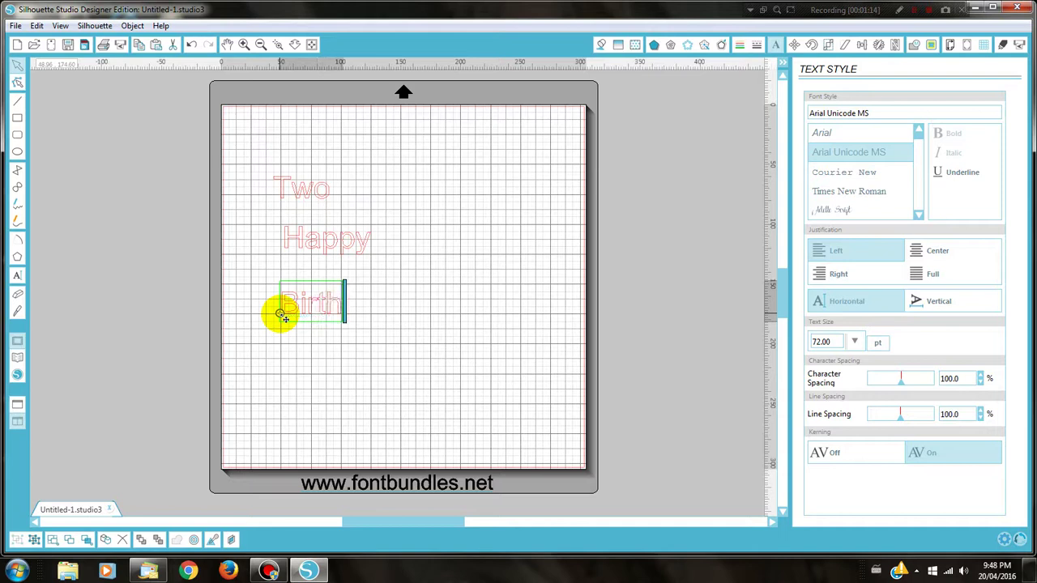
pyautogui.write('day')
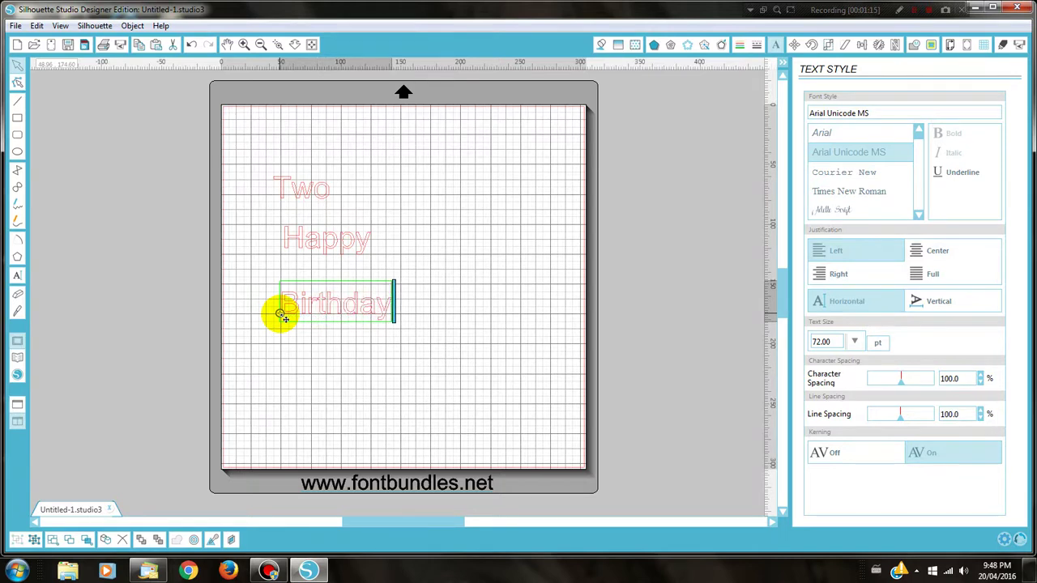
pyautogui.click(17, 275)
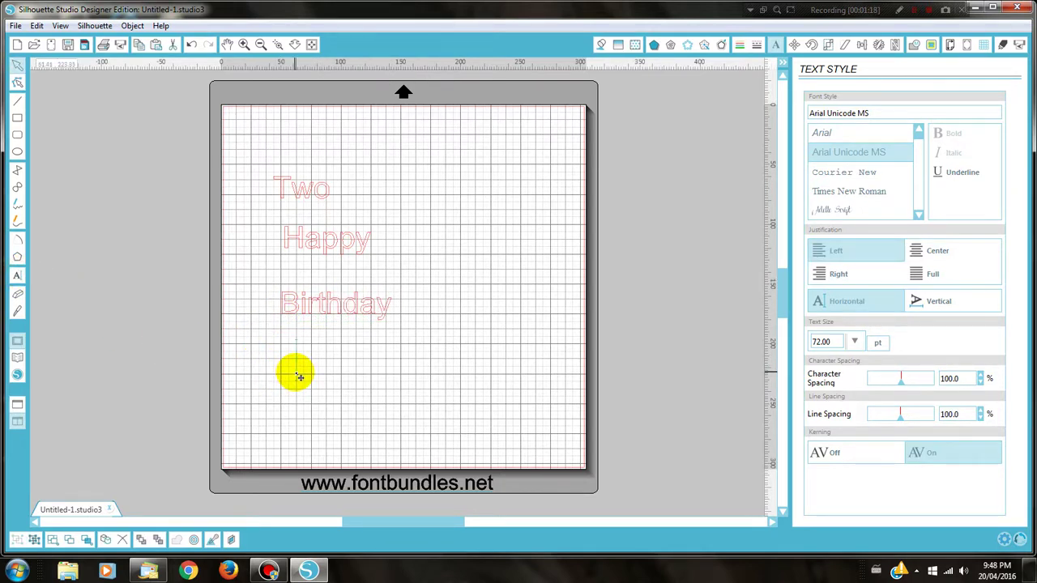
pyautogui.click(299, 376)
pyautogui.write('2')
pyautogui.click(330, 411)
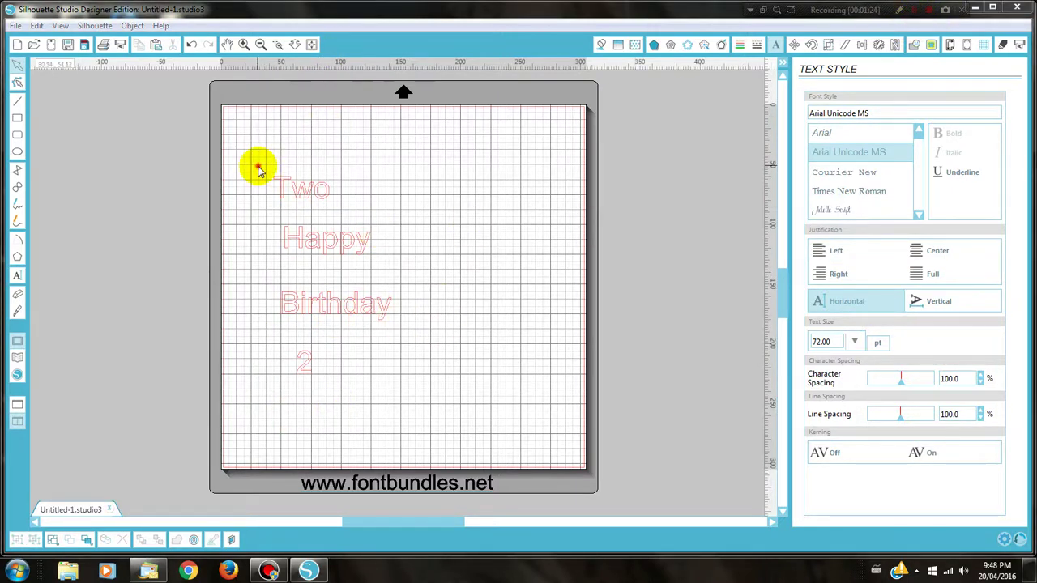
# - Give all four text objects a black fill and a black line color
pyautogui.moveTo(255, 167); pyautogui.dragTo(433, 411)
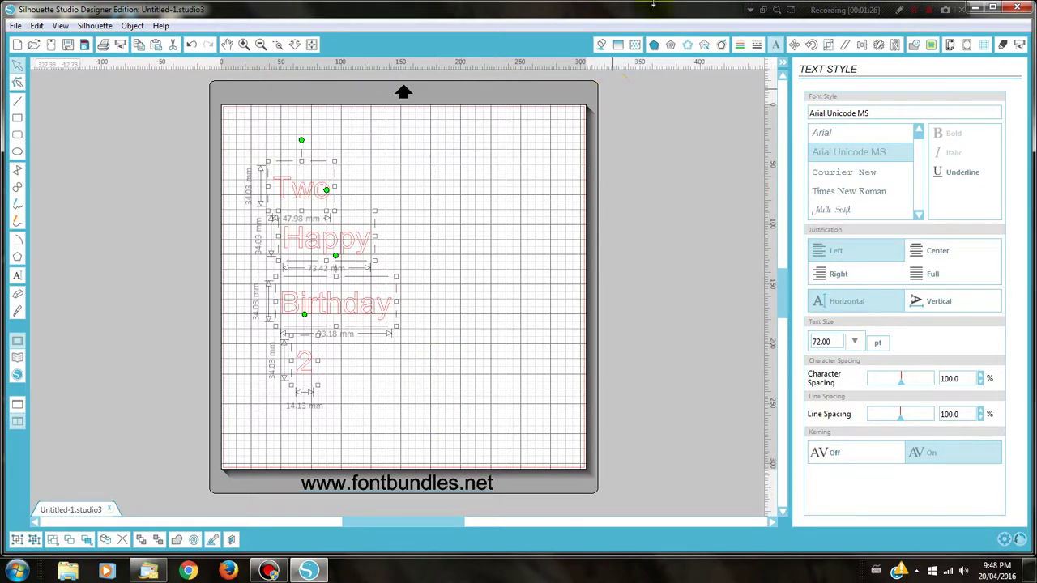
pyautogui.click(601, 45)
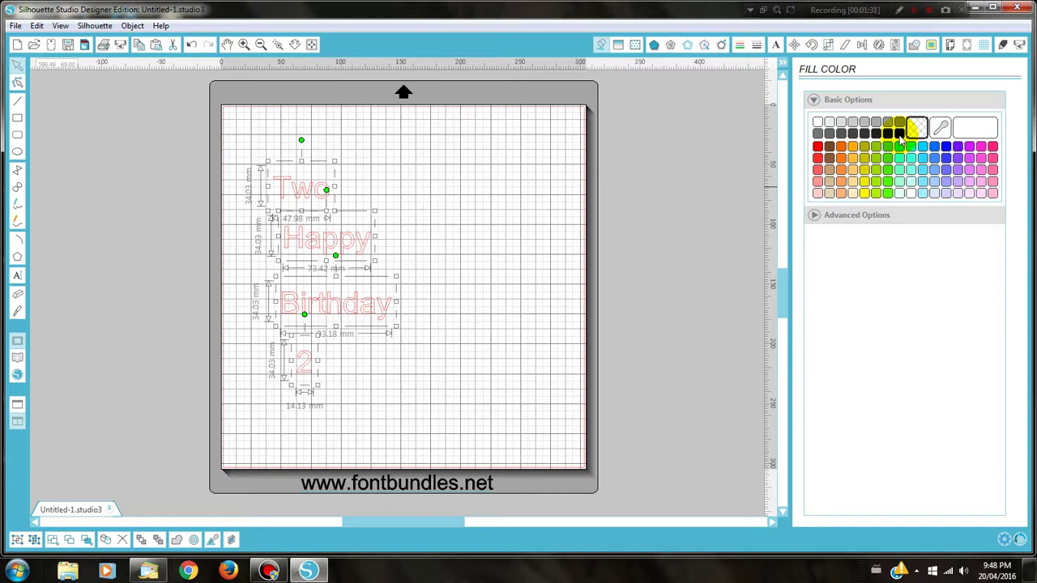
pyautogui.click(899, 134)
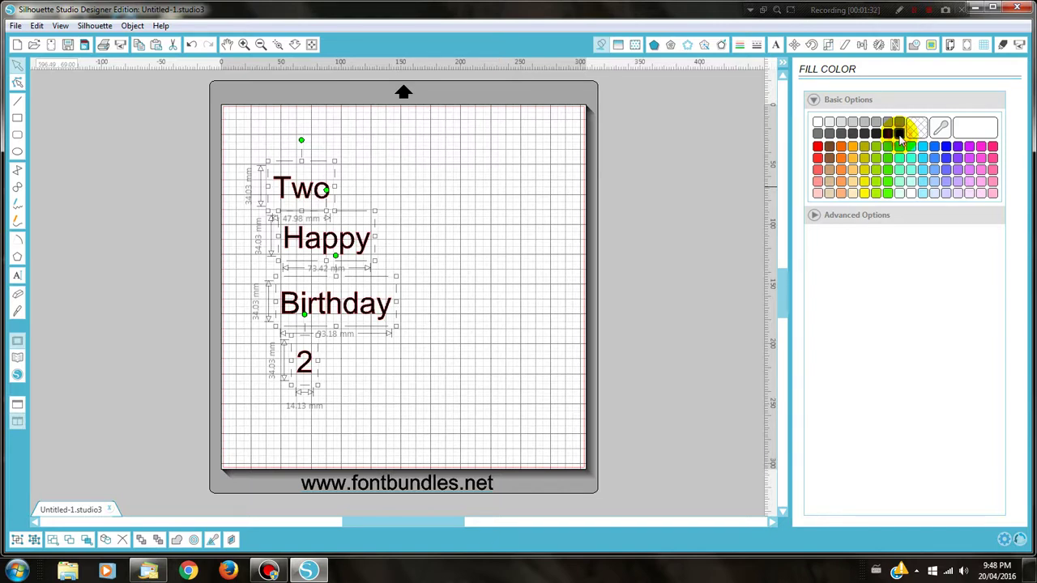
pyautogui.click(740, 46)
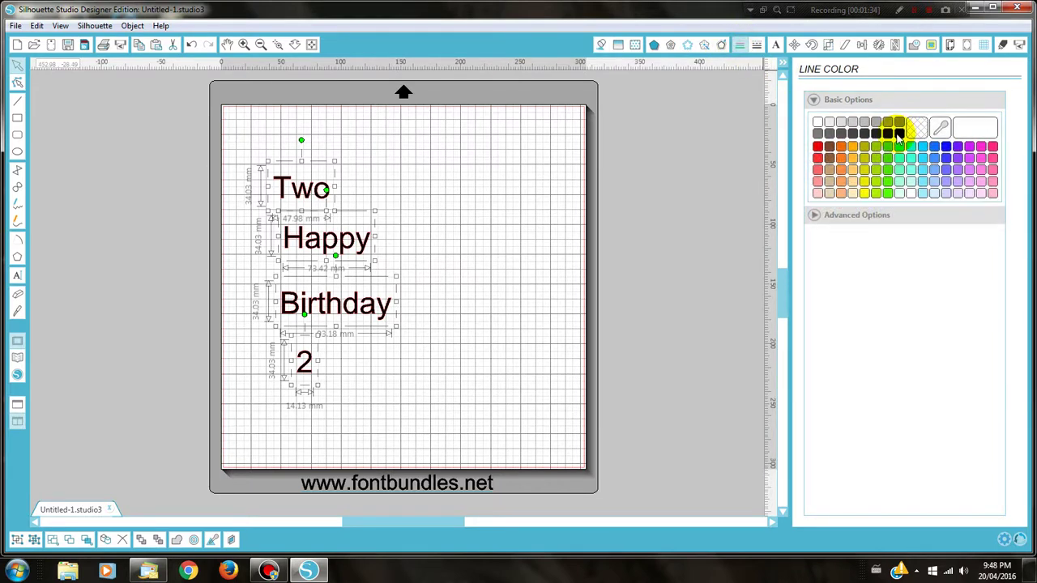
pyautogui.click(899, 135)
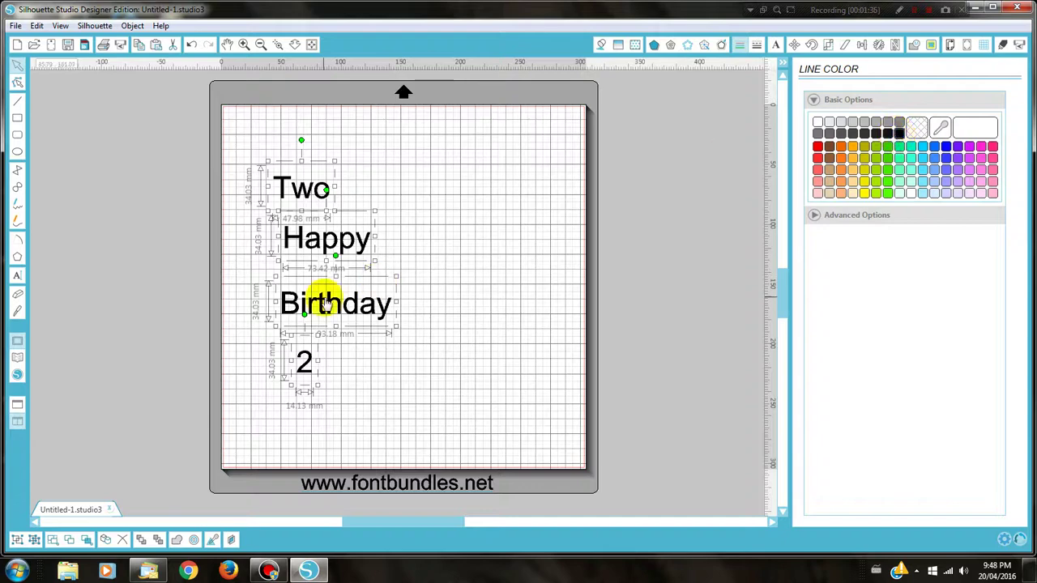
# - Change the font of all four text objects to Tynabella Script
pyautogui.click(773, 45)
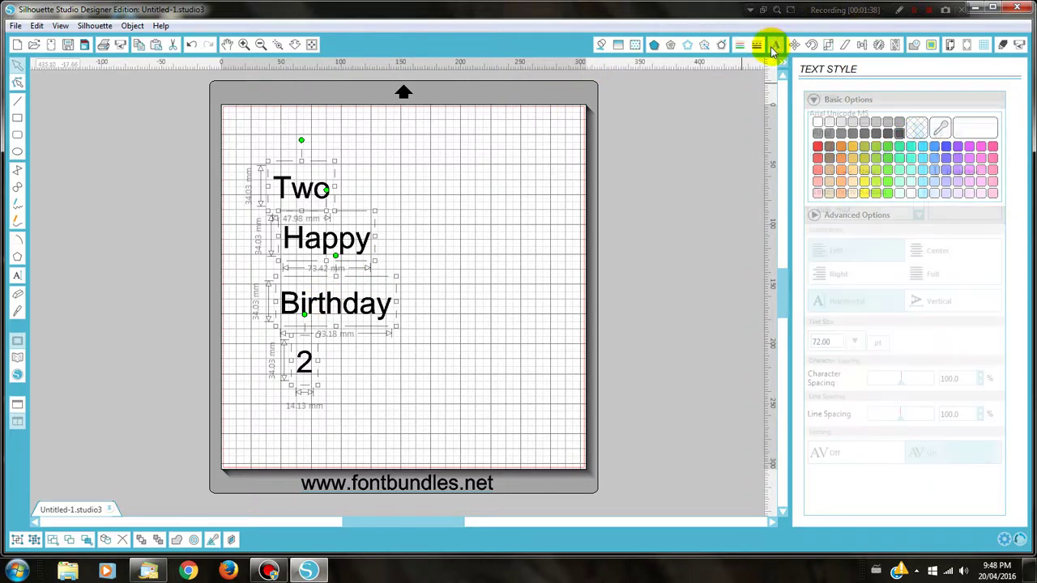
pyautogui.click(860, 113)
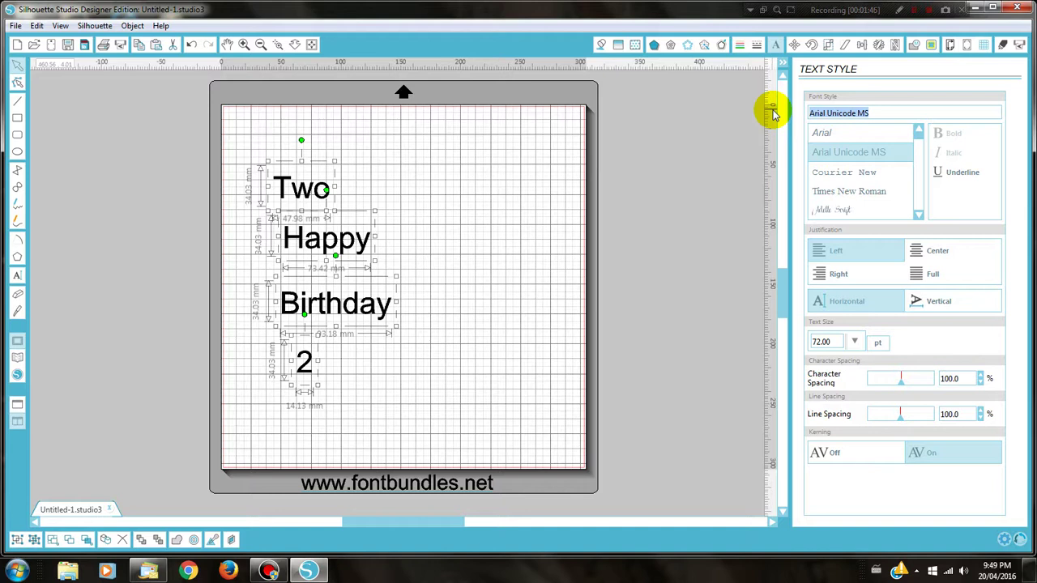
pyautogui.write('tynabella')
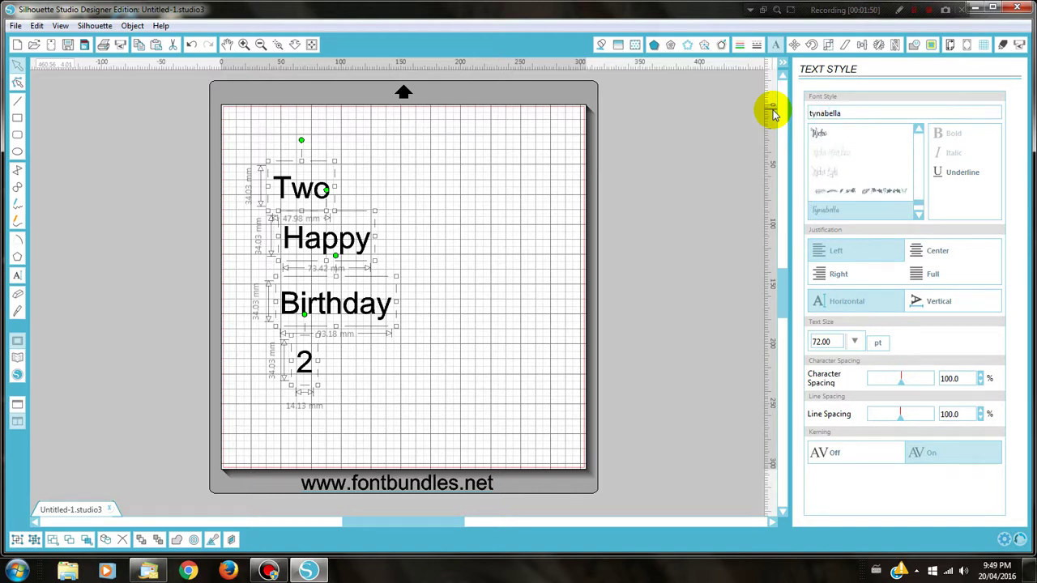
pyautogui.click(919, 215)
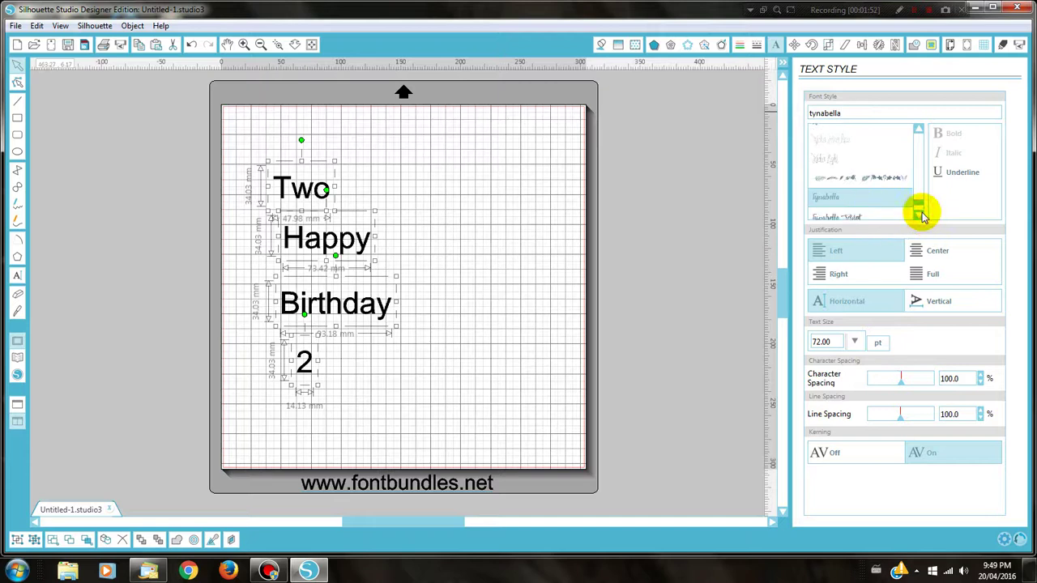
pyautogui.click(919, 215)
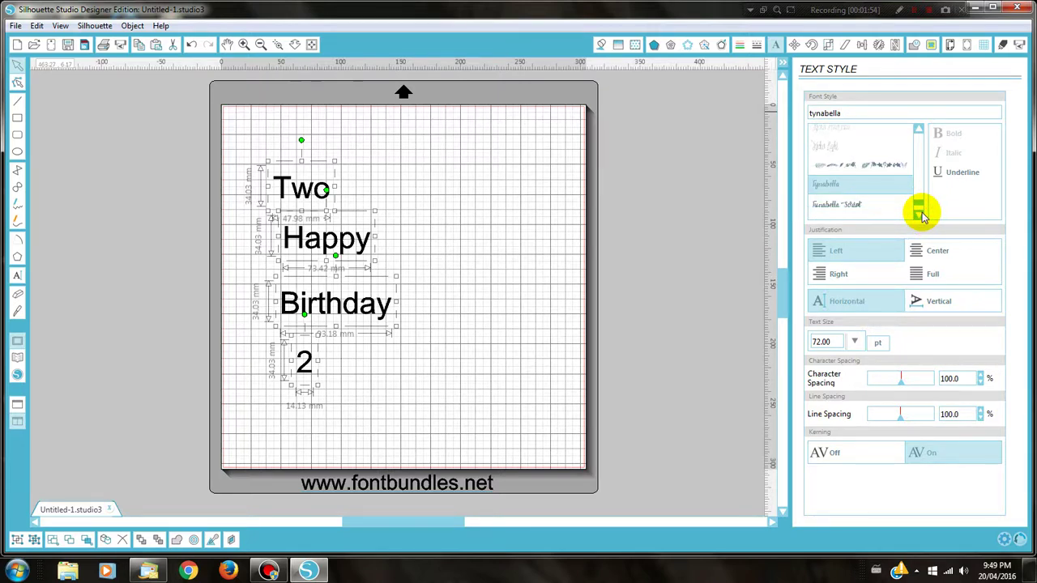
pyautogui.click(829, 206)
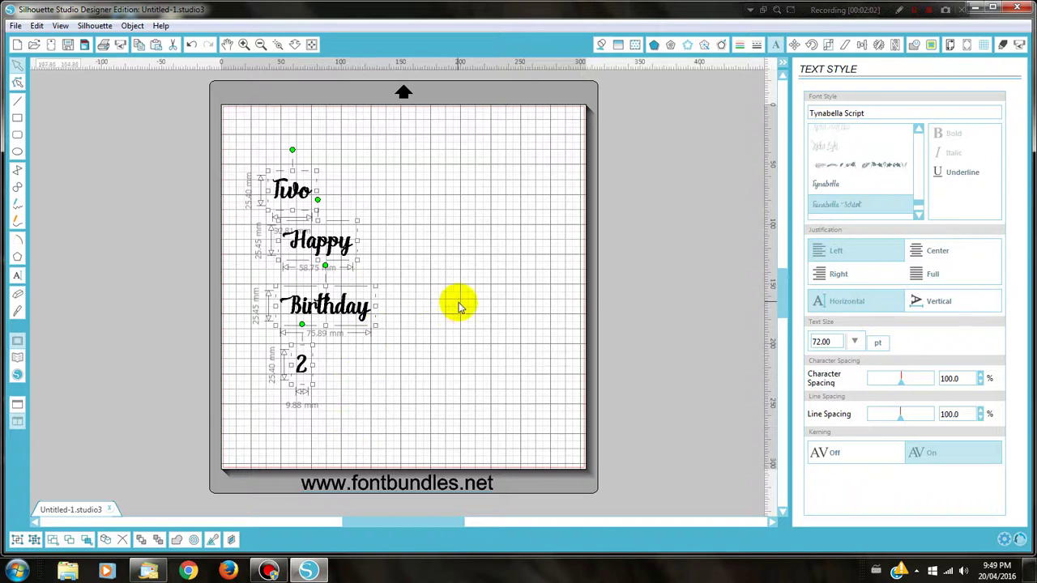
pyautogui.click(450, 257)
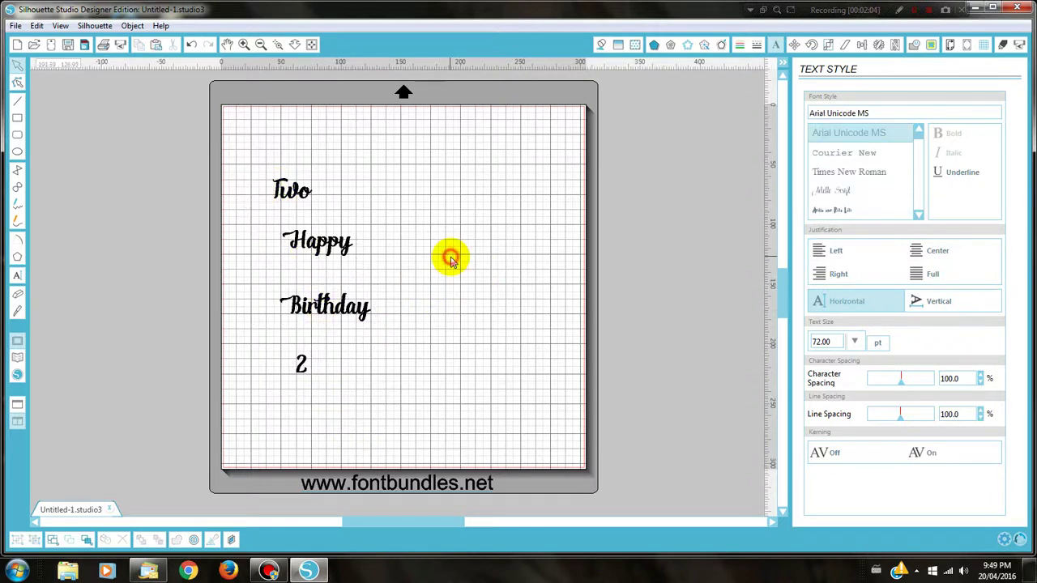
pyautogui.click(291, 191)
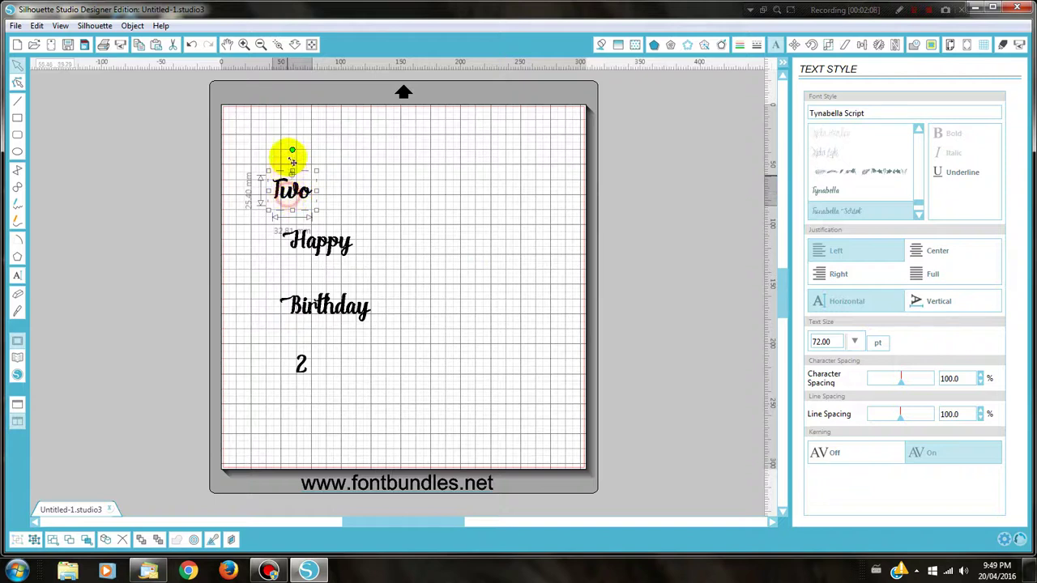
pyautogui.press('k')
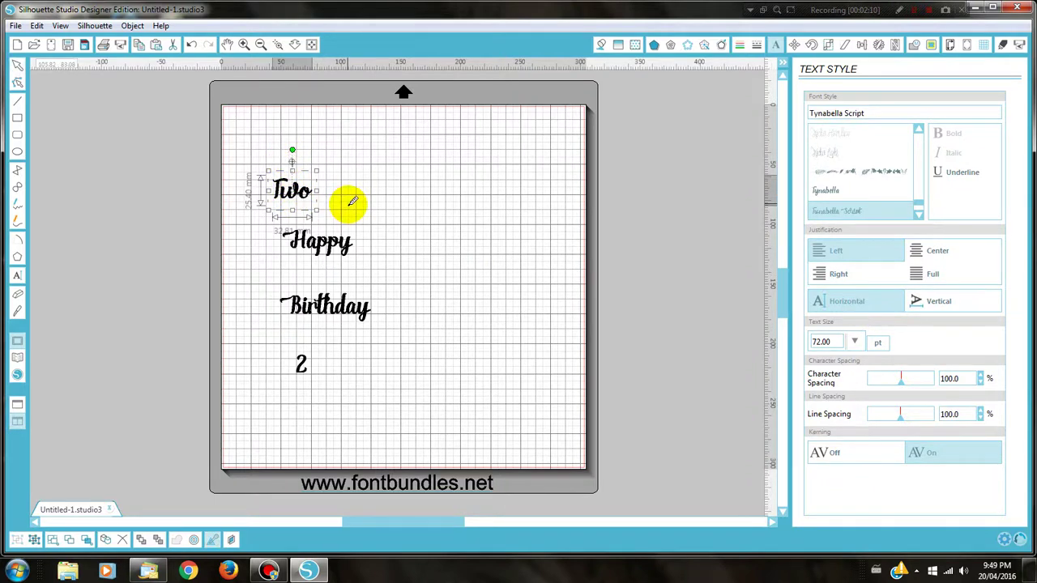
pyautogui.click(245, 139)
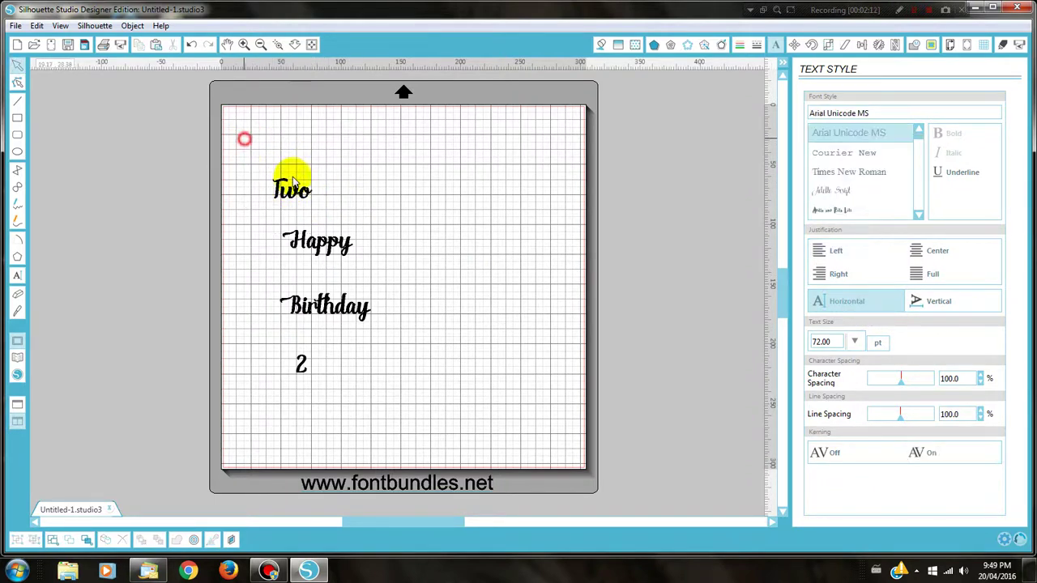
# - Enlarge all four text objects together to a text size of about 161 pt
pyautogui.moveTo(294, 181); pyautogui.dragTo(370, 451)
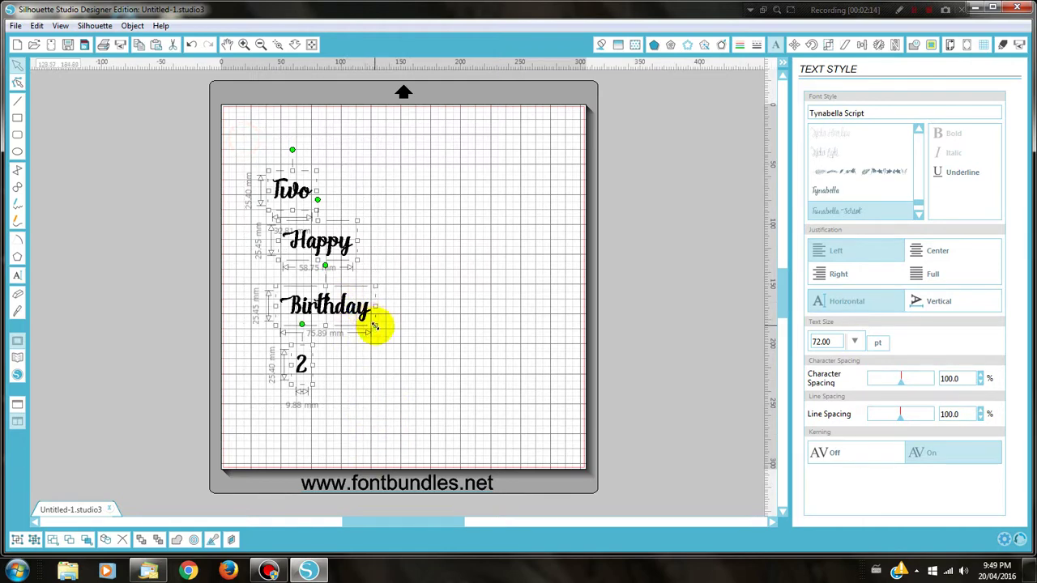
pyautogui.moveTo(375, 325); pyautogui.dragTo(480, 387)
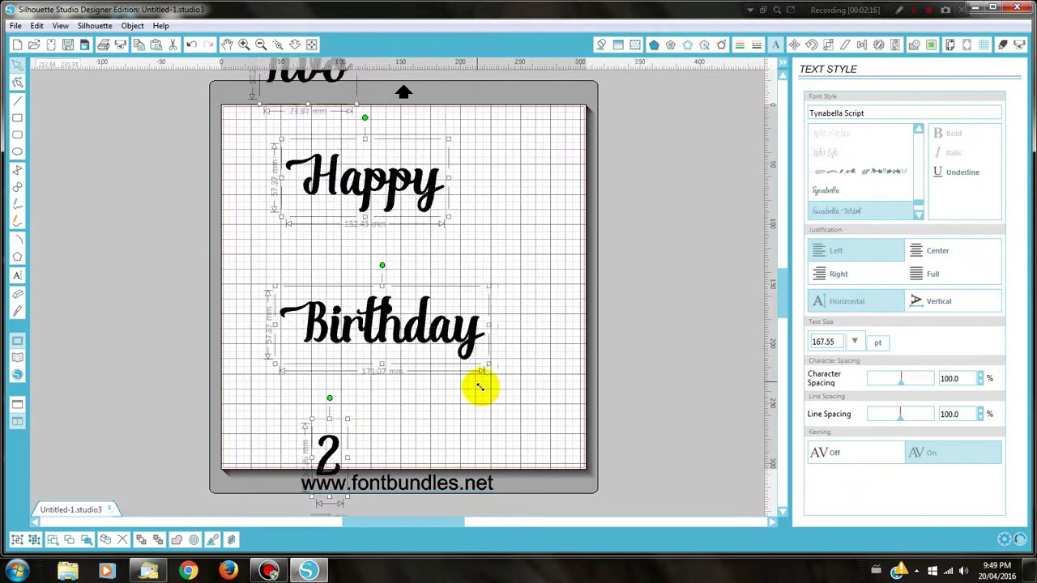
pyautogui.click(449, 414)
# - Move "Happy" down so it overlaps the top of "Birthday", and bring "Two" back onto the page above them
pyautogui.moveTo(336, 190); pyautogui.dragTo(340, 300)
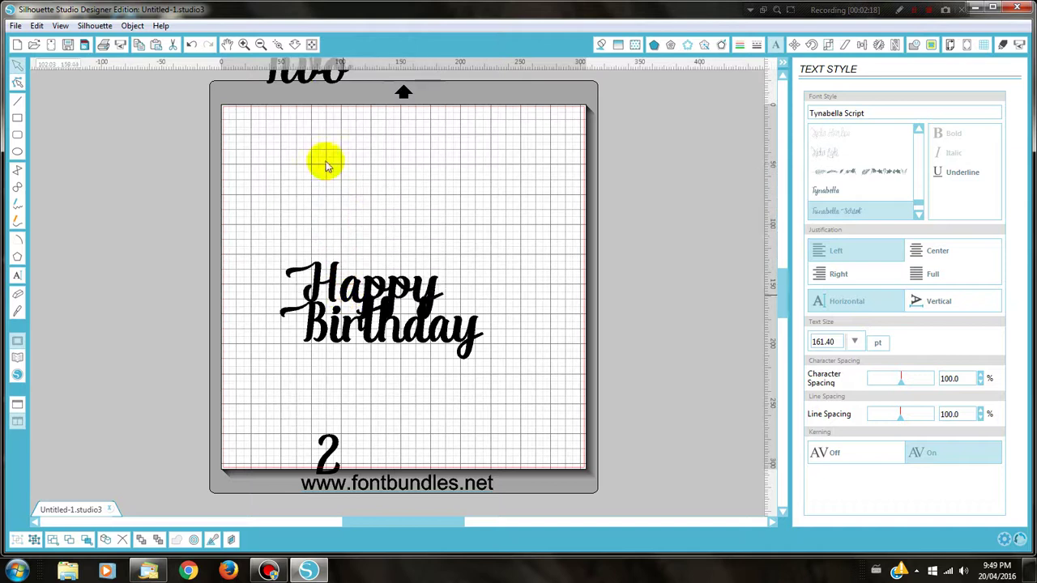
pyautogui.click(327, 165)
pyautogui.moveTo(285, 64); pyautogui.dragTo(370, 199)
pyautogui.click(387, 207)
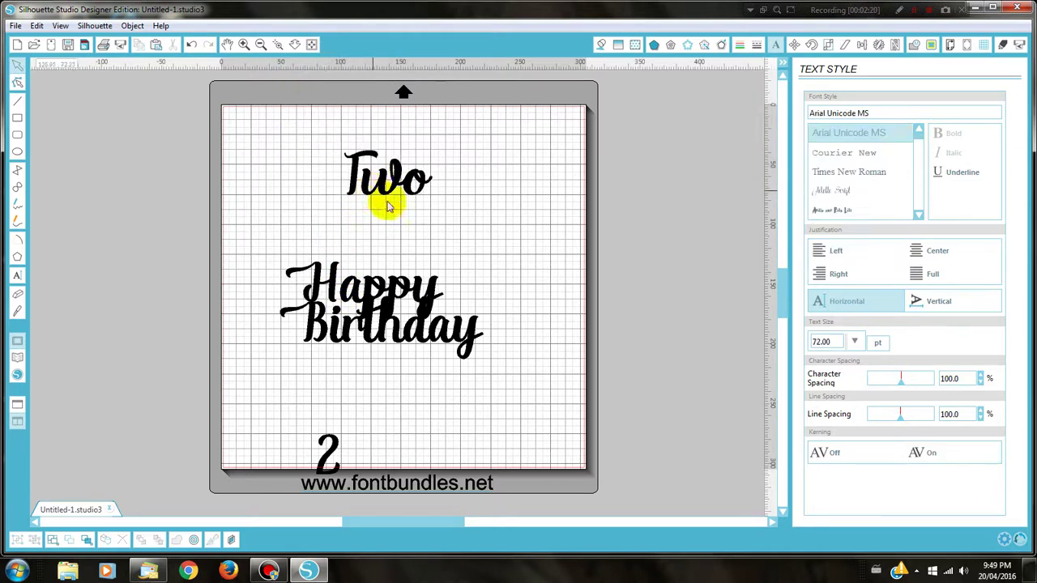
# - Create a 2.0 mm round offset around the word "Two"
pyautogui.click(395, 177)
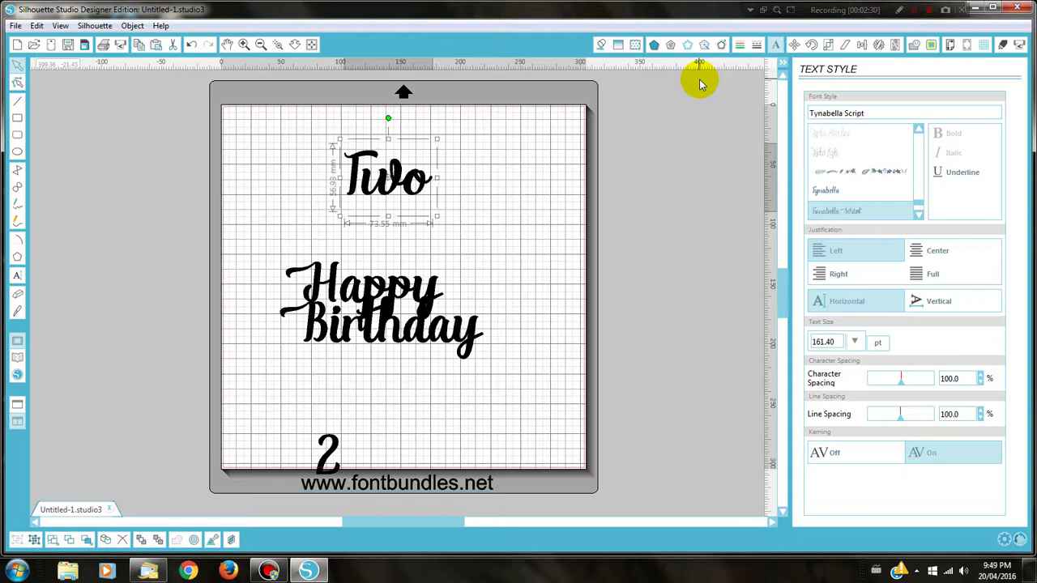
pyautogui.click(721, 45)
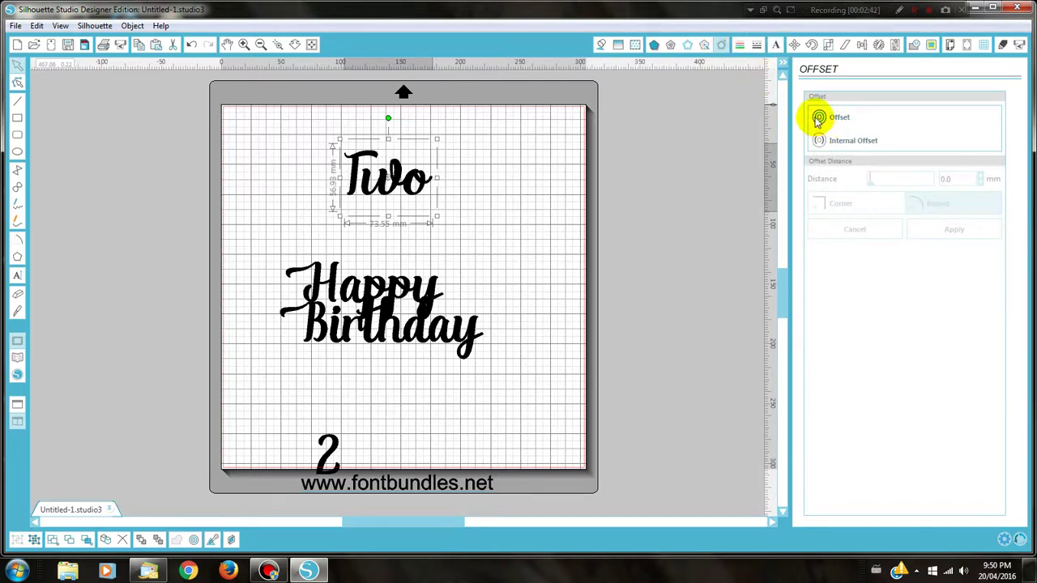
pyautogui.click(818, 119)
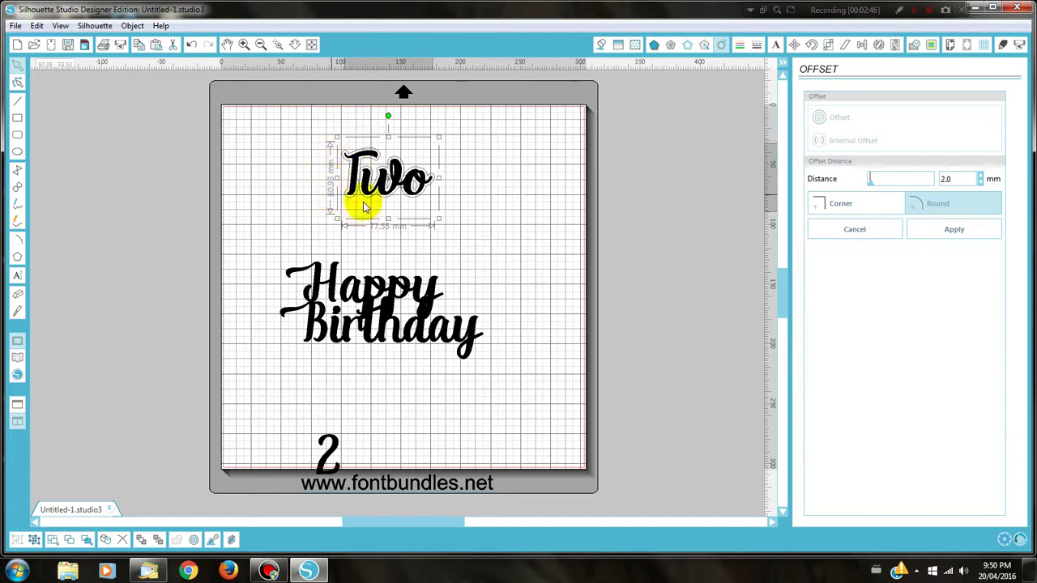
pyautogui.click(277, 44)
pyautogui.moveTo(306, 120); pyautogui.dragTo(474, 243)
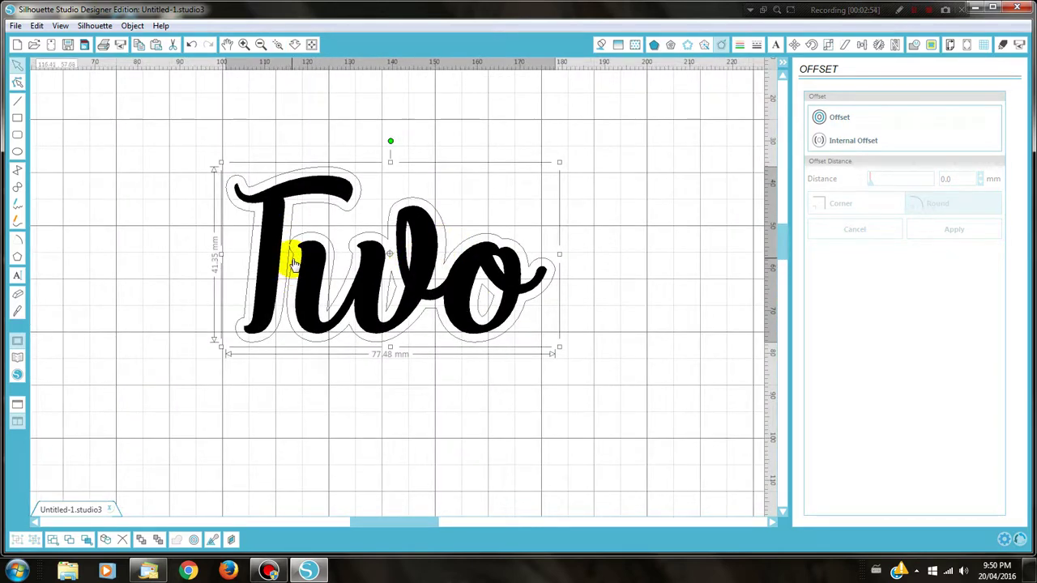
pyautogui.click(962, 179)
pyautogui.click(818, 117)
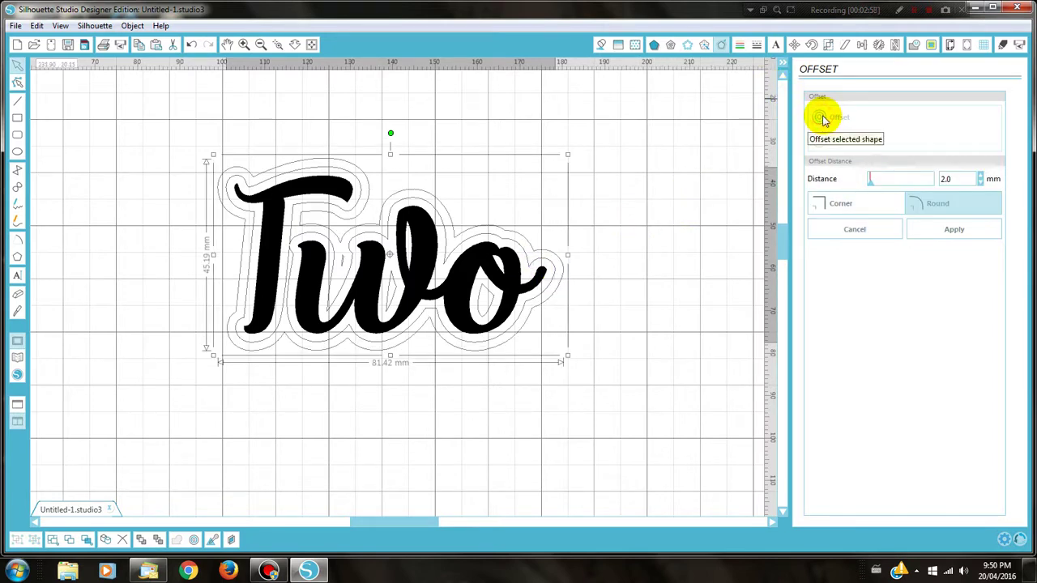
pyautogui.click(857, 230)
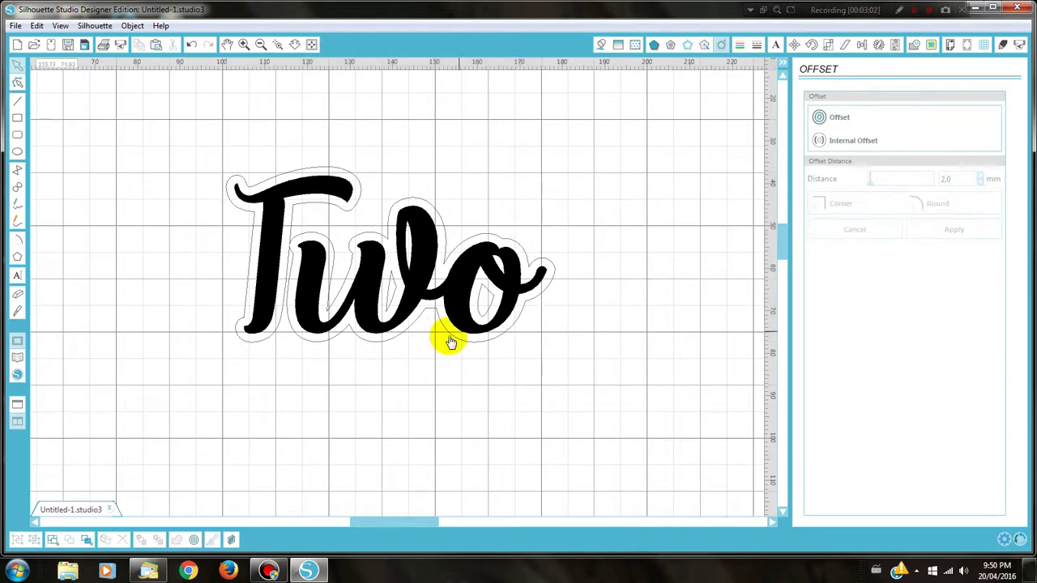
# - Replace the offset around "Two" with a 2.3 mm round offset and color its outline red
pyautogui.click(522, 311)
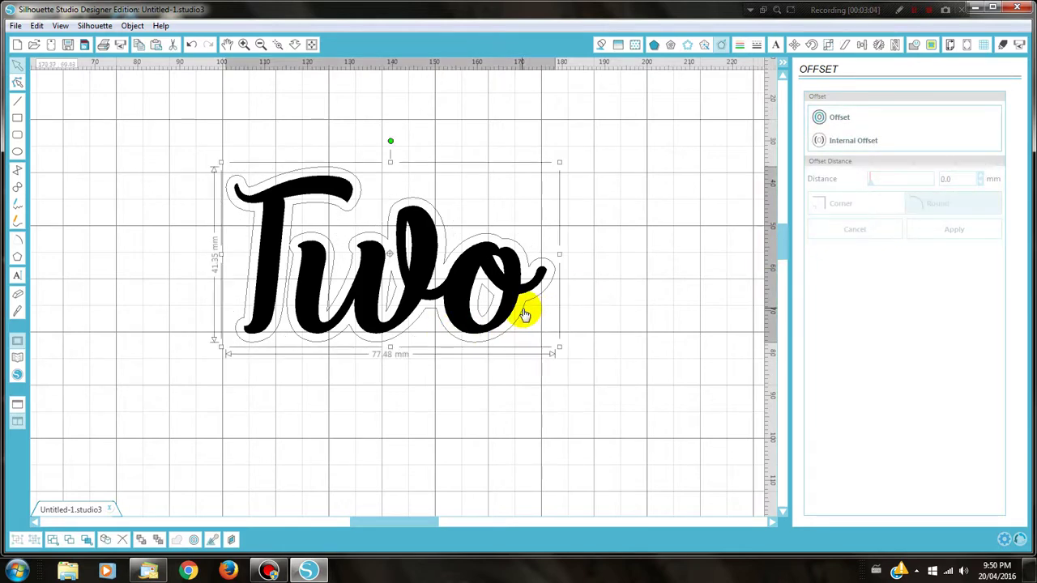
pyautogui.press('Delete')
pyautogui.click(508, 310)
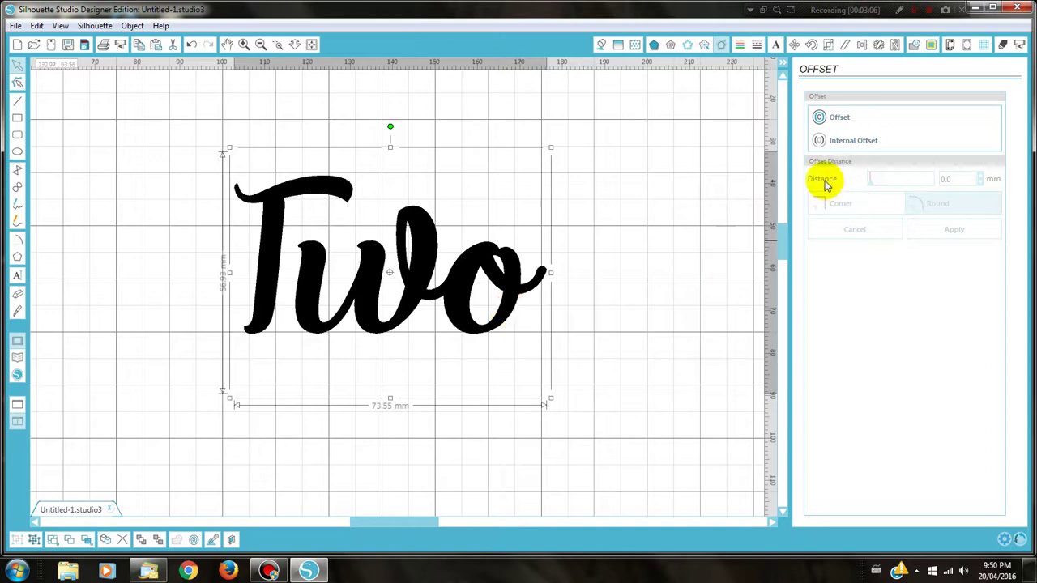
pyautogui.click(822, 115)
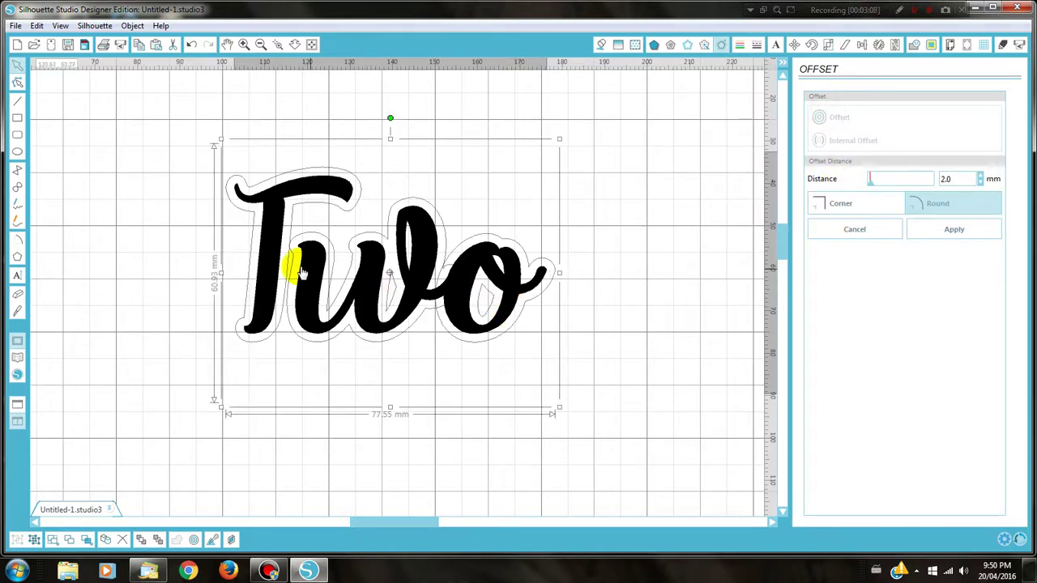
pyautogui.click(981, 178)
pyautogui.click(982, 178)
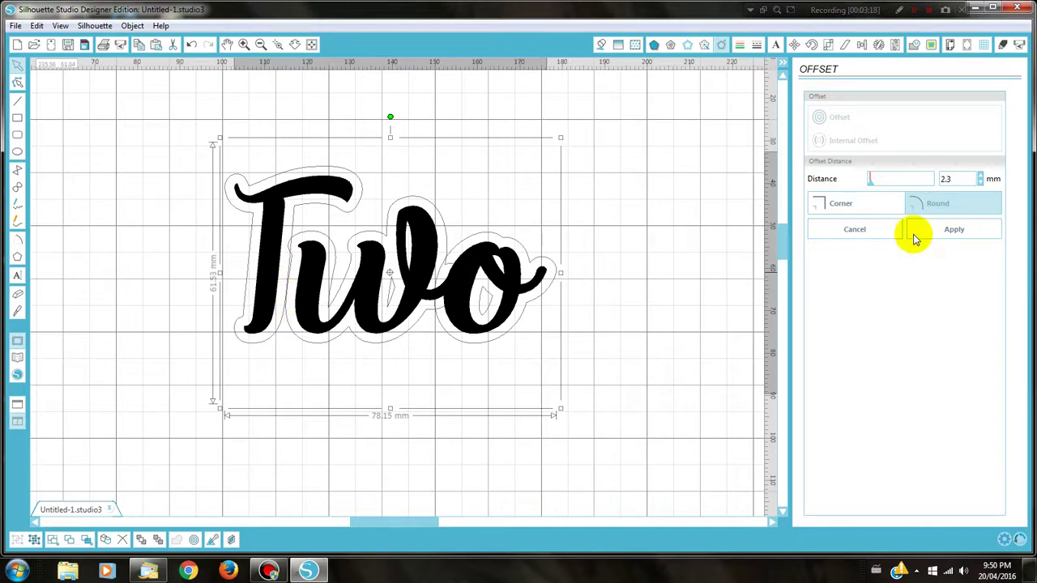
pyautogui.click(953, 231)
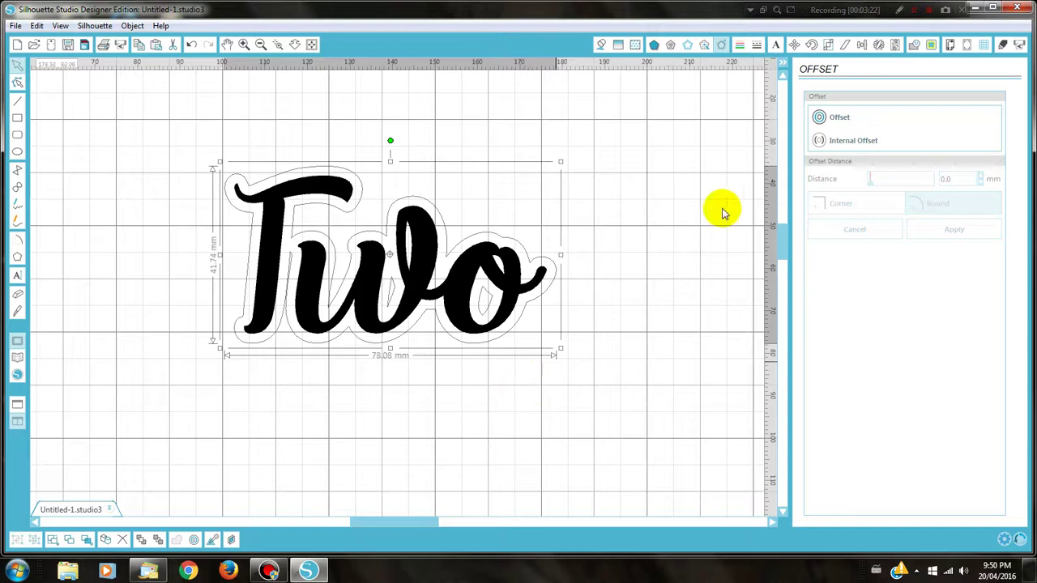
pyautogui.click(739, 45)
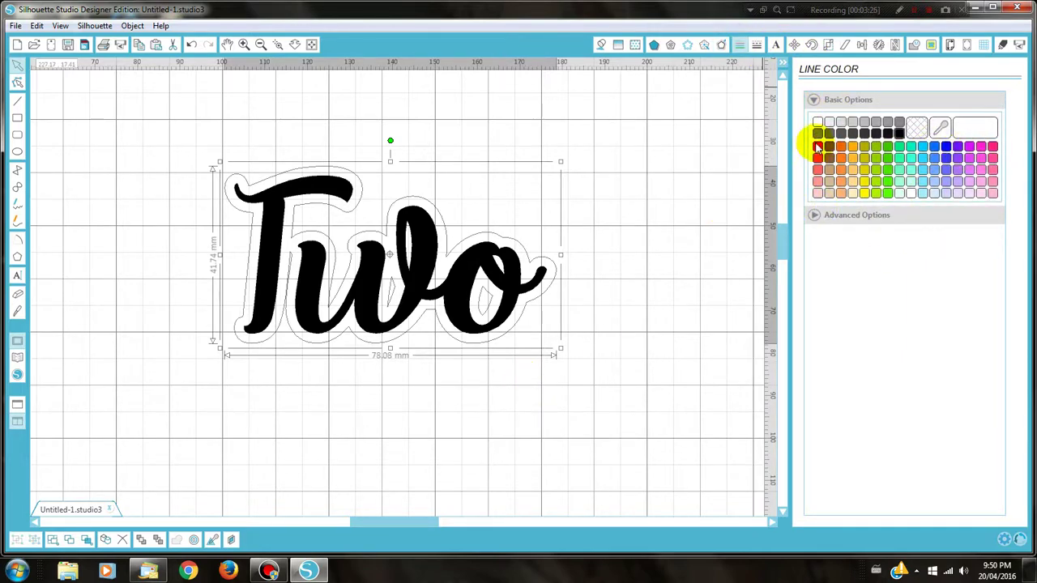
pyautogui.click(817, 147)
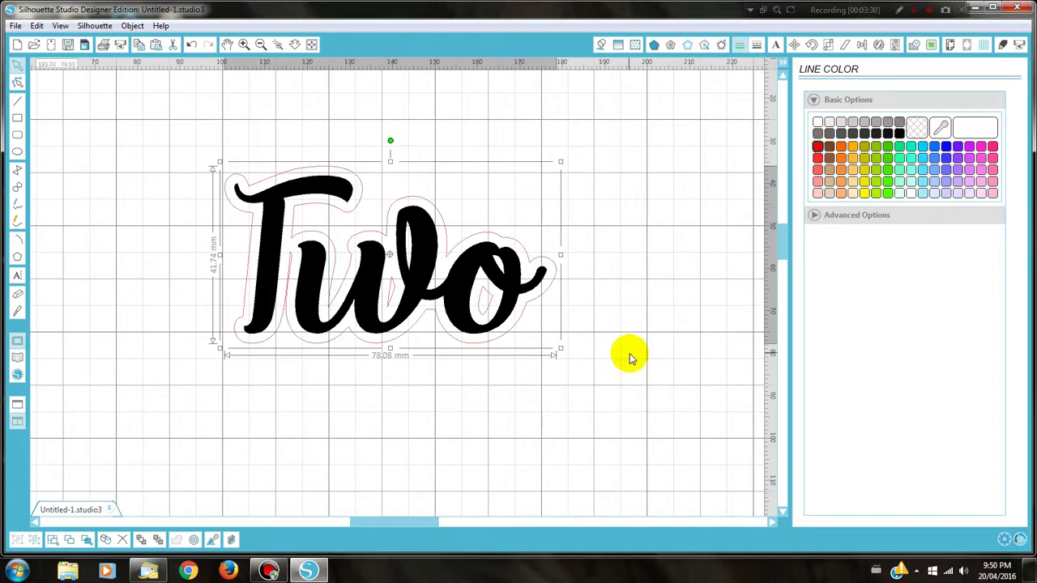
# - Delete the points of the small inner contours inside the "w" and "o" of the red offset around "Two"
pyautogui.doubleClick(496, 342)
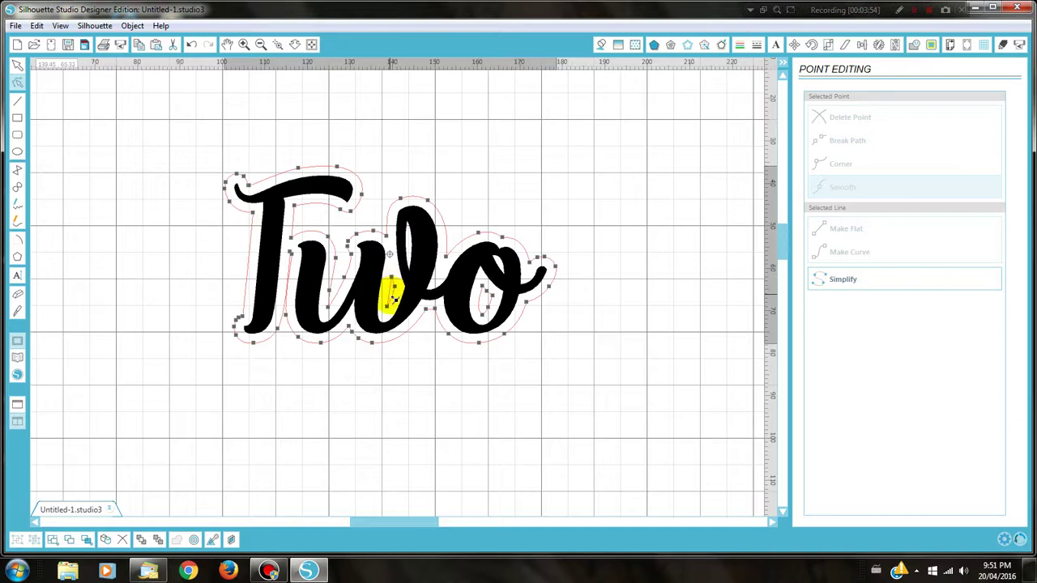
pyautogui.click(393, 287)
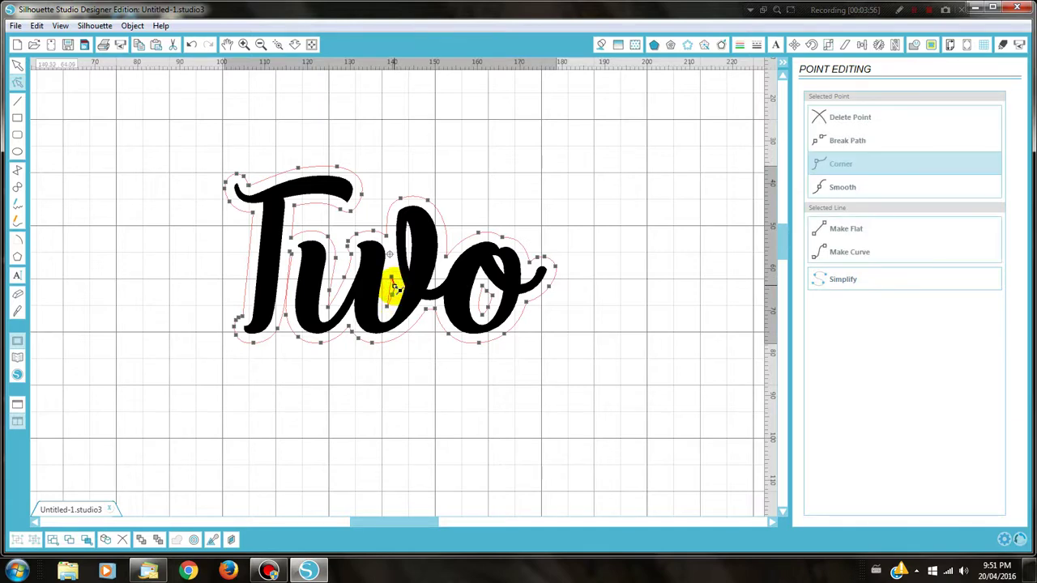
pyautogui.click(845, 120)
pyautogui.click(844, 120)
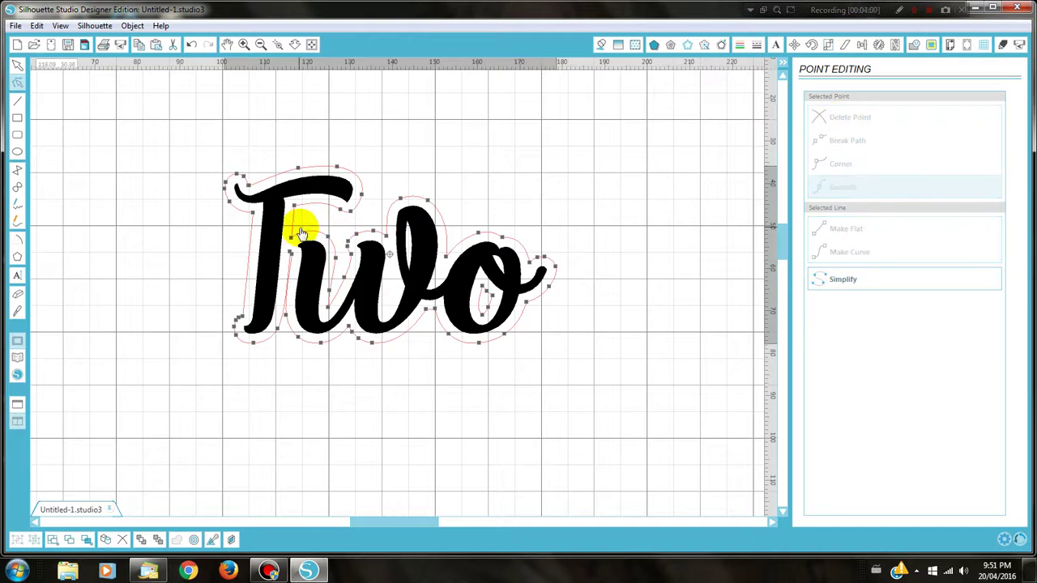
pyautogui.click(487, 297)
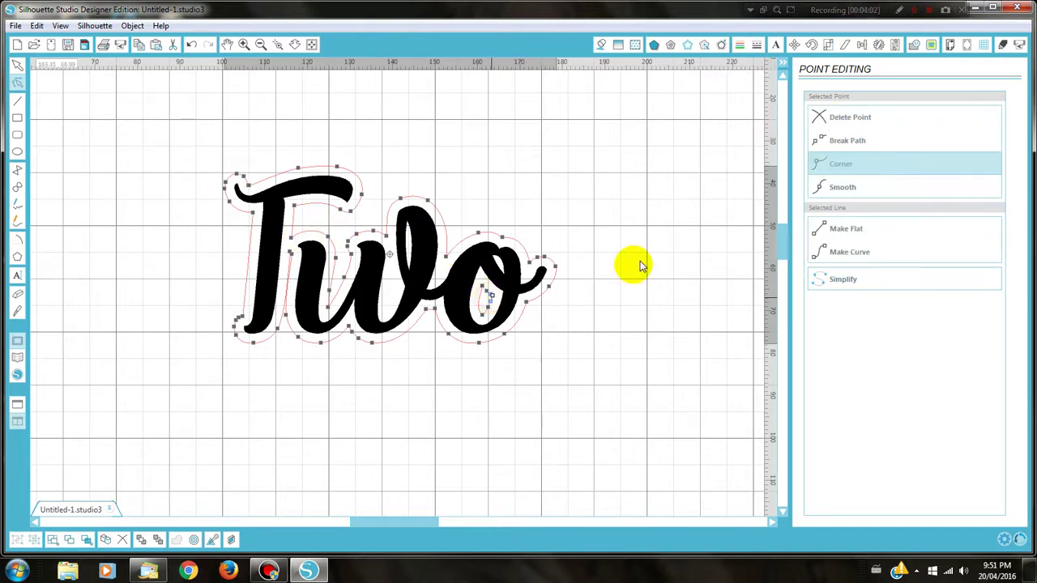
pyautogui.click(842, 120)
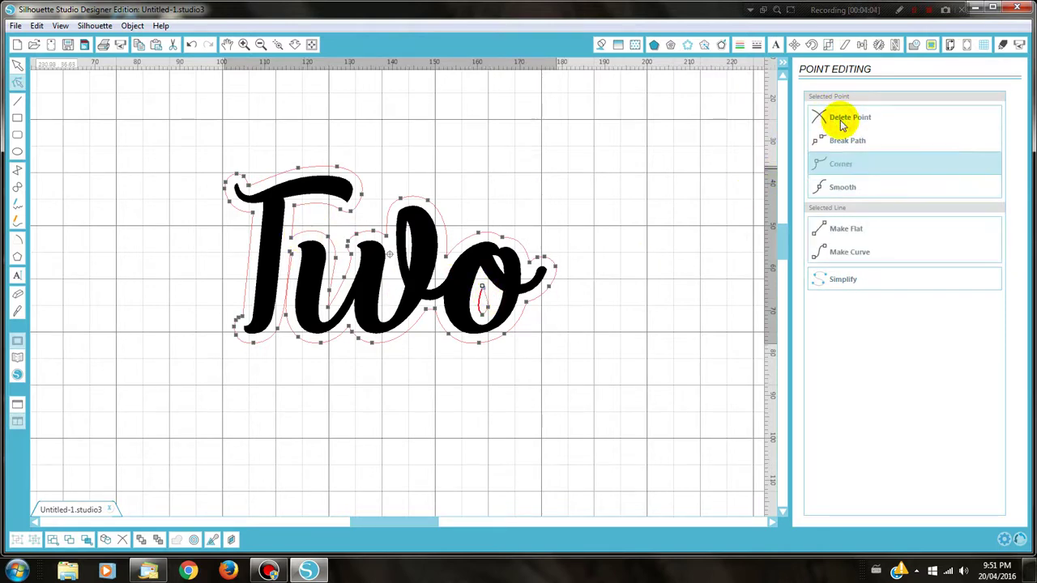
pyautogui.click(842, 120)
pyautogui.click(643, 352)
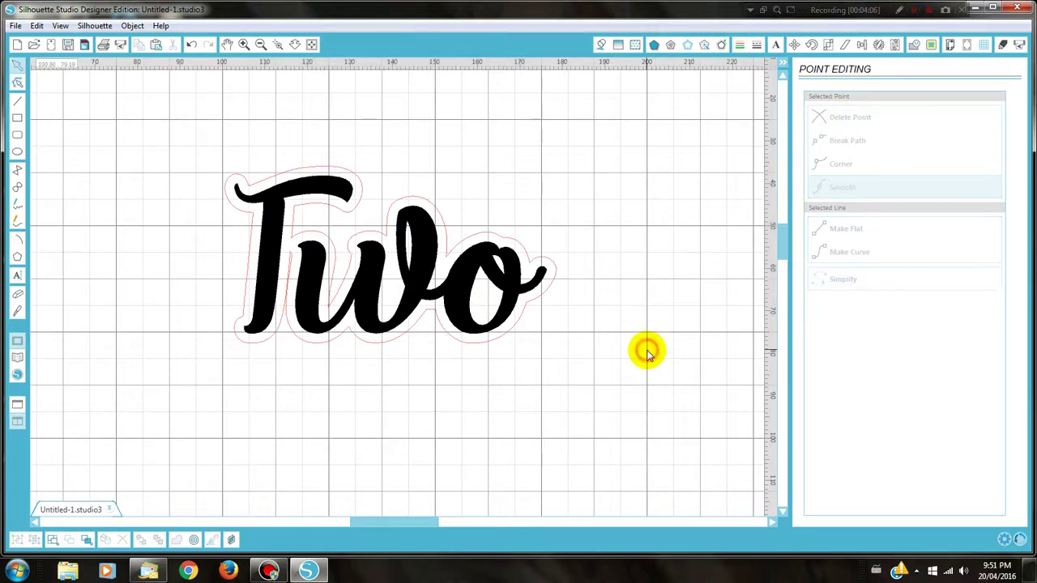
pyautogui.click(249, 272)
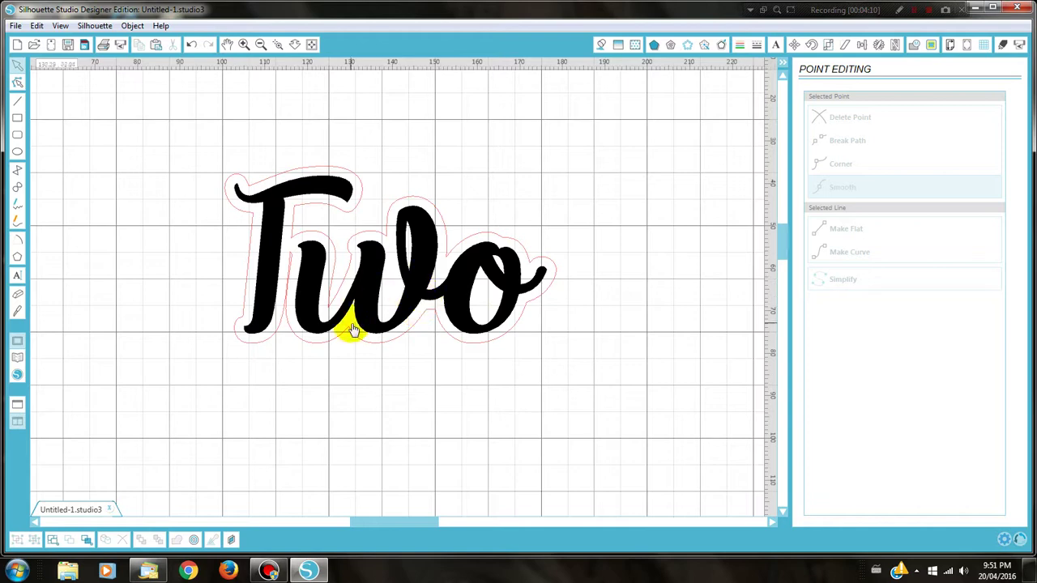
# - Move "Happy" up to just below "Two" and shift "Birthday" slightly upward so the words no longer overlap
pyautogui.click(312, 45)
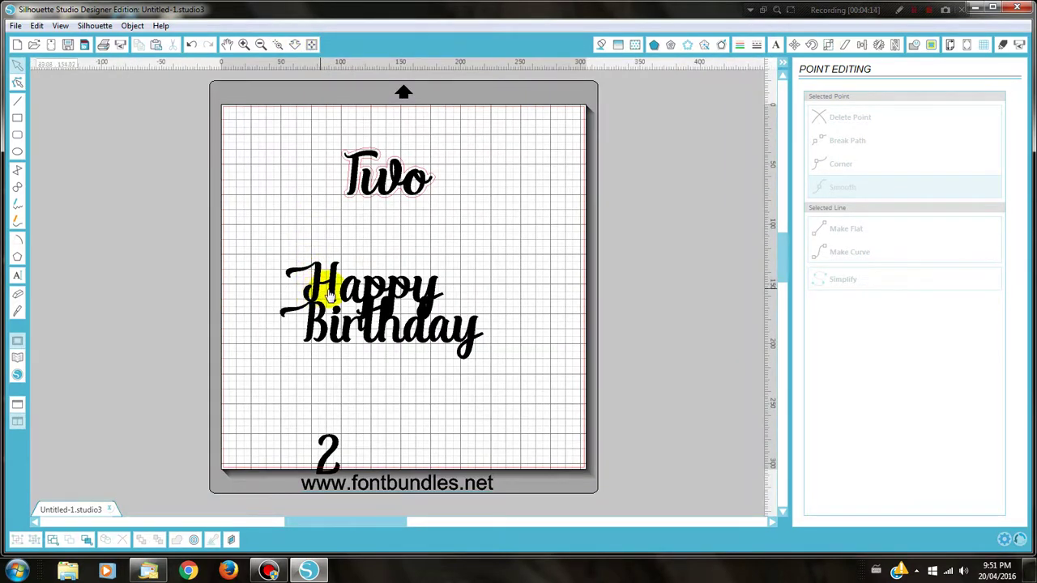
pyautogui.moveTo(332, 293); pyautogui.dragTo(339, 240)
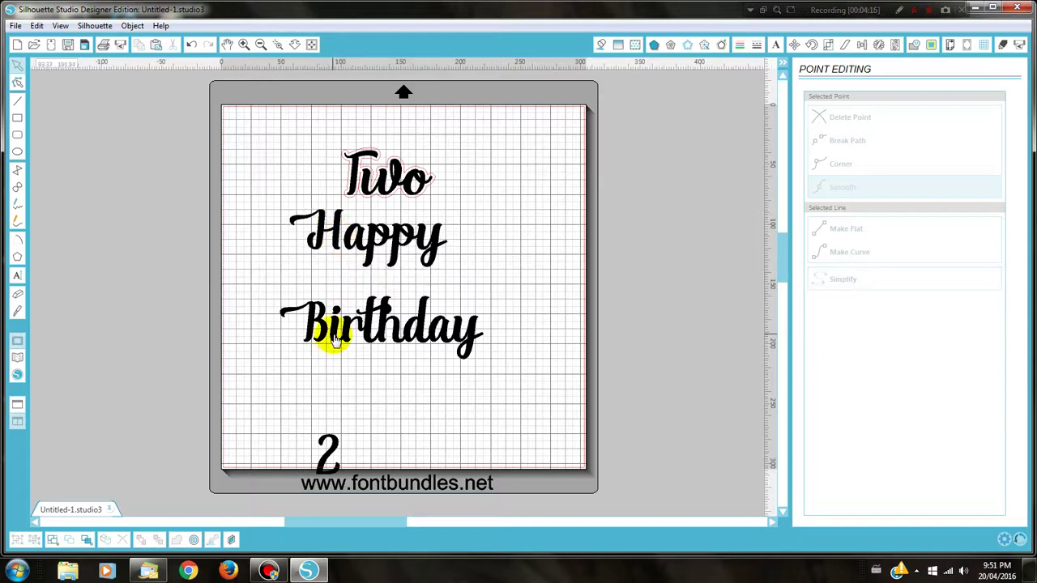
pyautogui.moveTo(330, 330); pyautogui.dragTo(327, 318)
pyautogui.click(913, 12)
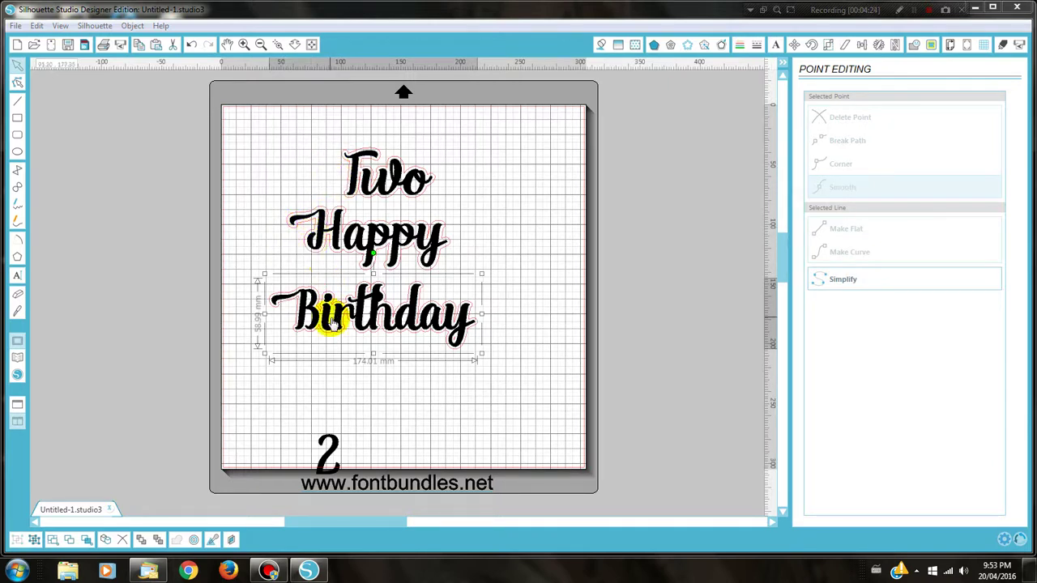
# - Scale "Two" and its offset down to about 40 mm high and move them to the upper-left area of the page
pyautogui.click(405, 177)
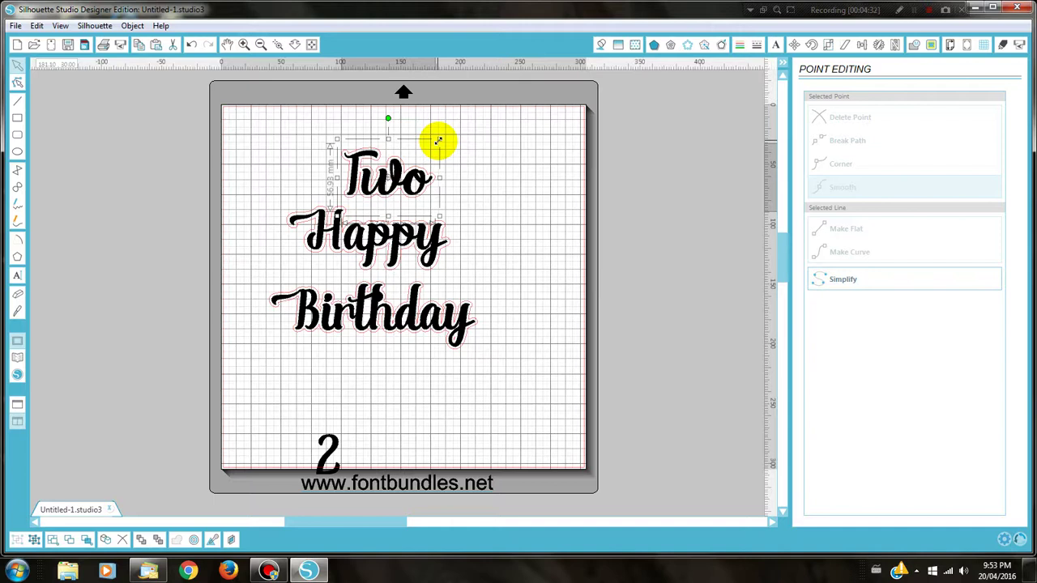
pyautogui.moveTo(437, 141); pyautogui.dragTo(407, 131)
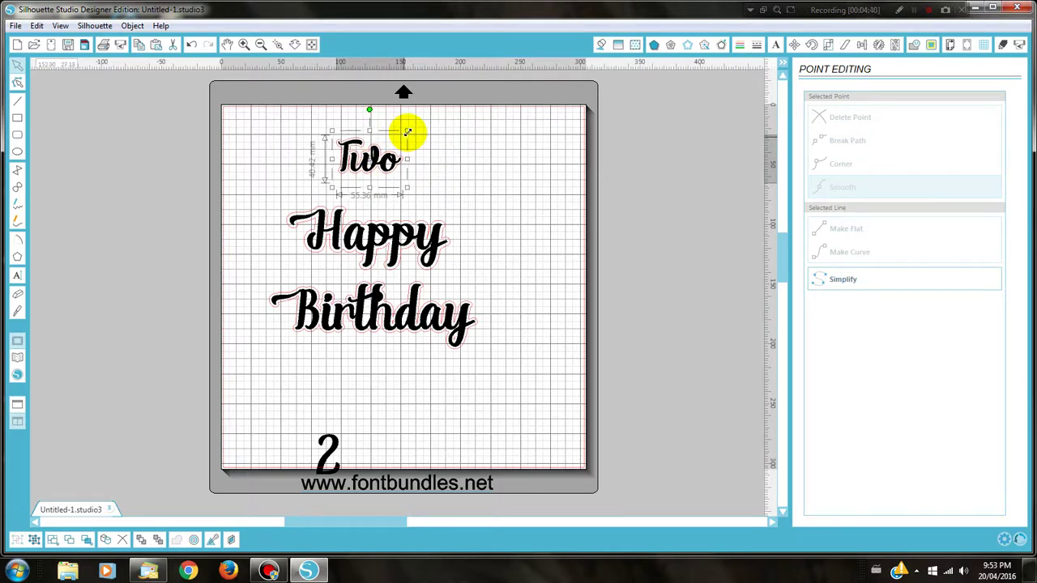
pyautogui.moveTo(353, 157); pyautogui.dragTo(286, 164)
# - Scale "Happy" to about 78 mm wide and "Birthday" to about 74 mm wide with their offsets, stacking them below "Two"
pyautogui.click(433, 238)
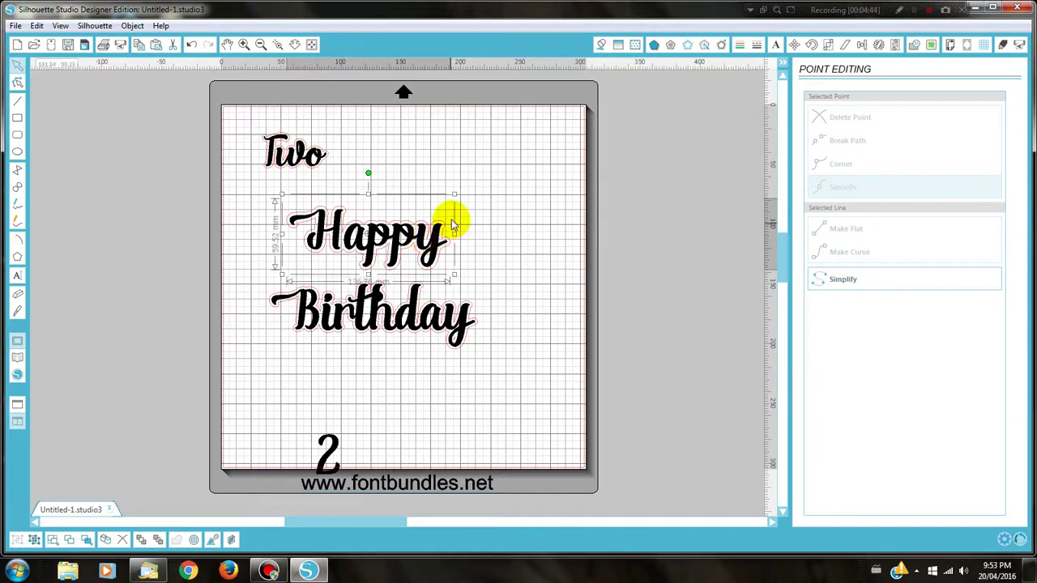
pyautogui.moveTo(454, 192); pyautogui.dragTo(389, 231)
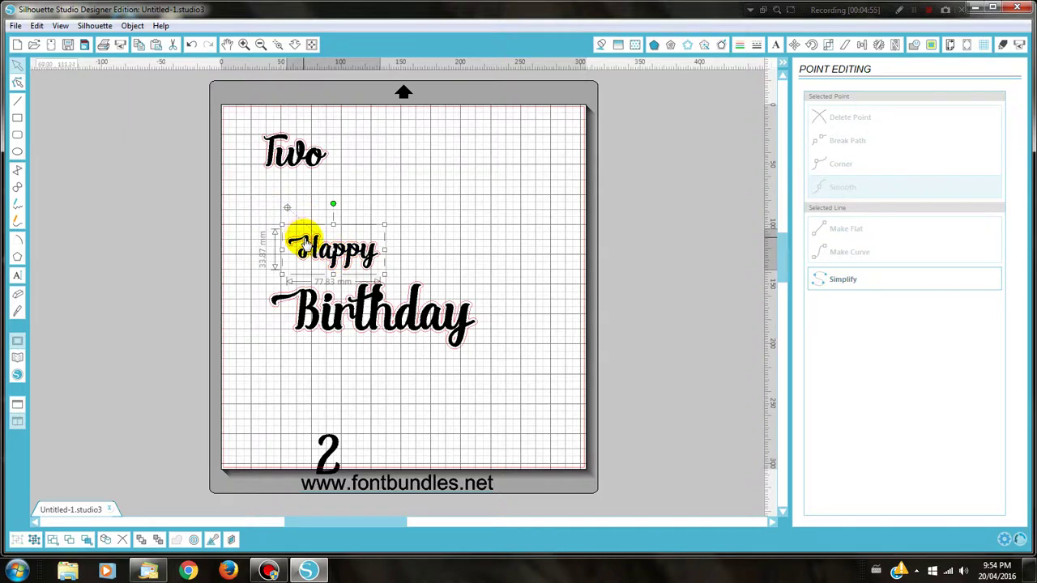
pyautogui.moveTo(366, 271); pyautogui.dragTo(328, 212)
pyautogui.click(343, 308)
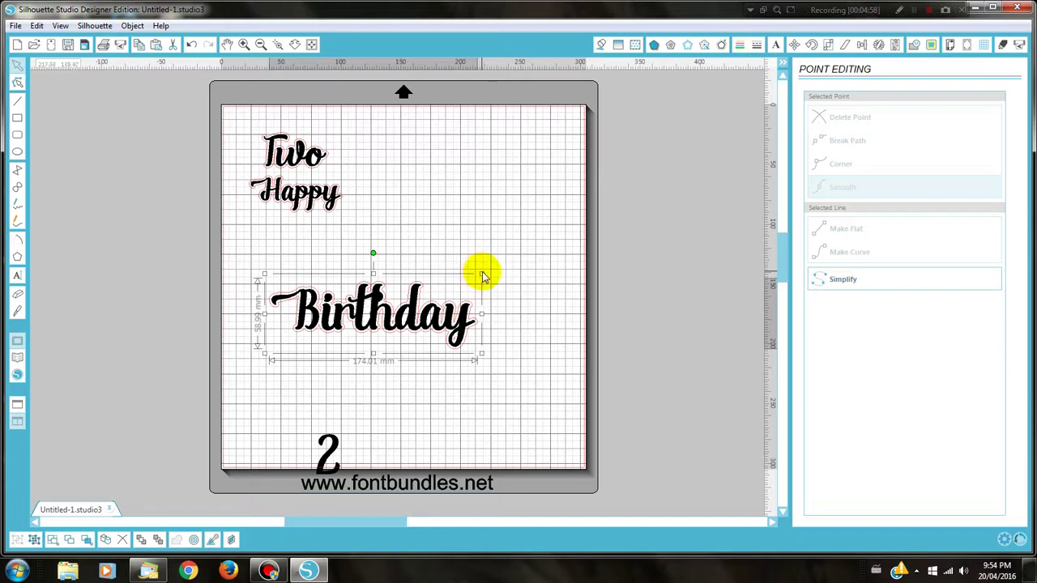
pyautogui.moveTo(481, 273); pyautogui.dragTo(344, 255)
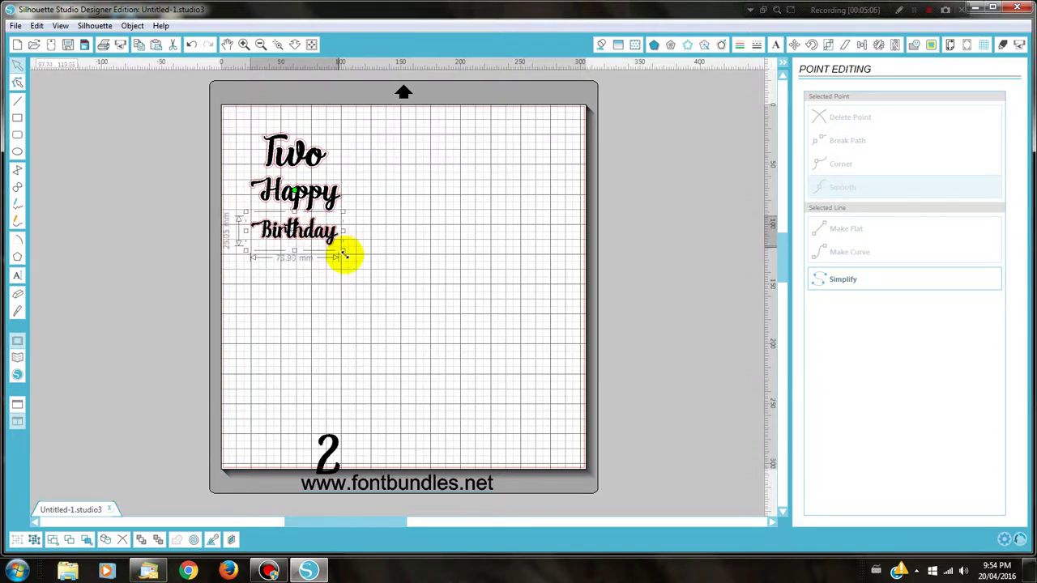
# - Shrink "Happy" slightly more and reduce "Two" to about 35 mm high so both suit the size of "Birthday"
pyautogui.click(322, 195)
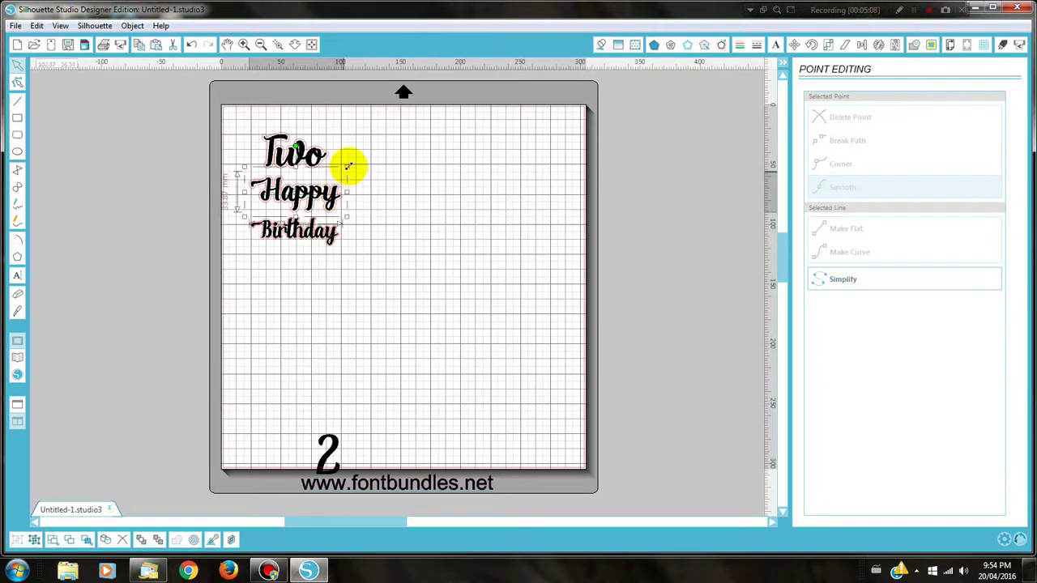
pyautogui.moveTo(347, 166); pyautogui.dragTo(332, 172)
pyautogui.click(319, 156)
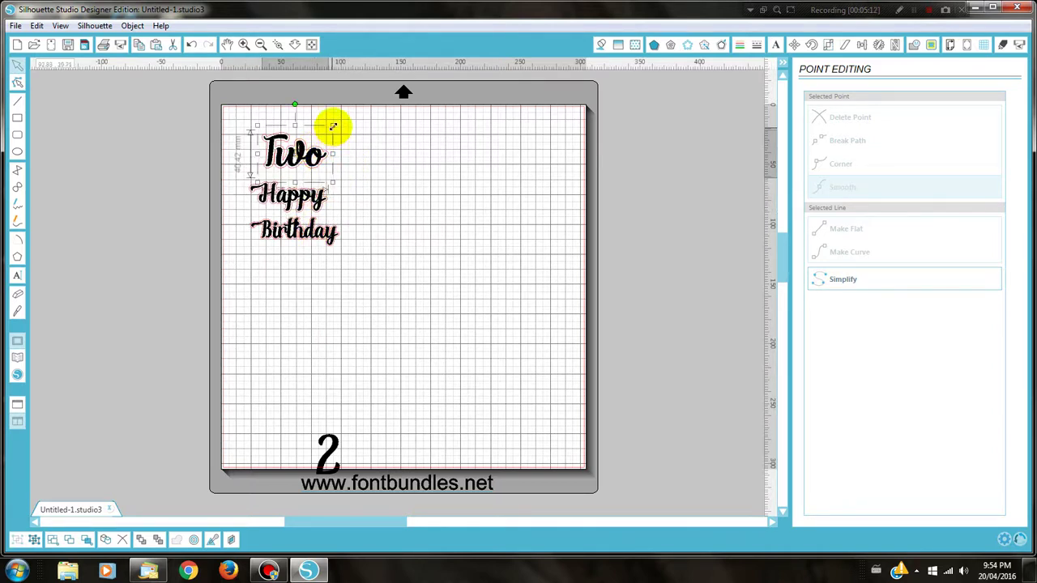
pyautogui.moveTo(332, 125); pyautogui.dragTo(323, 134)
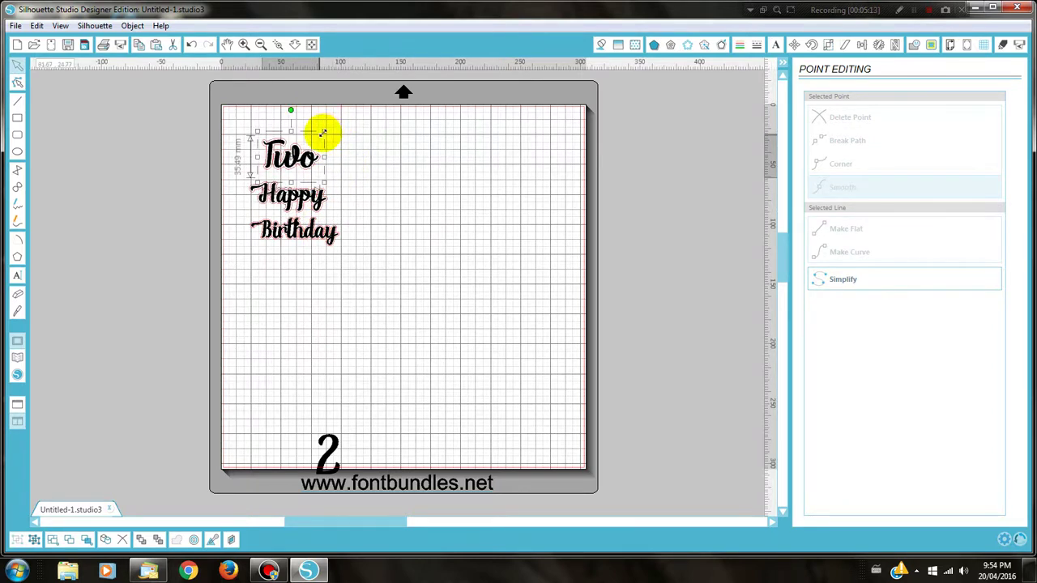
# - Move the "2" from the page's bottom edge to the middle of the page, to the right of "Birthday"
pyautogui.click(390, 247)
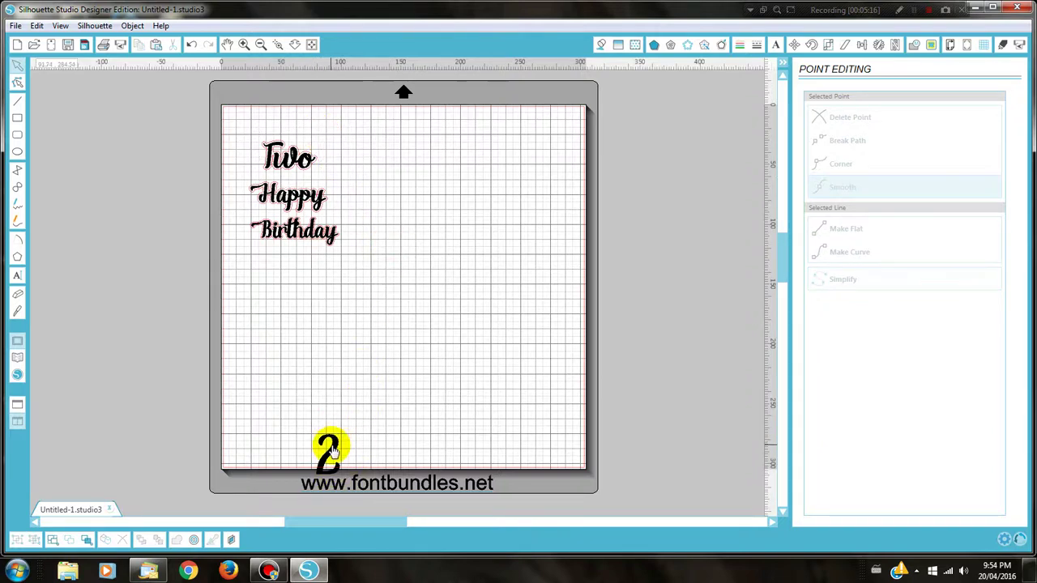
pyautogui.moveTo(328, 450); pyautogui.dragTo(415, 241)
pyautogui.click(426, 247)
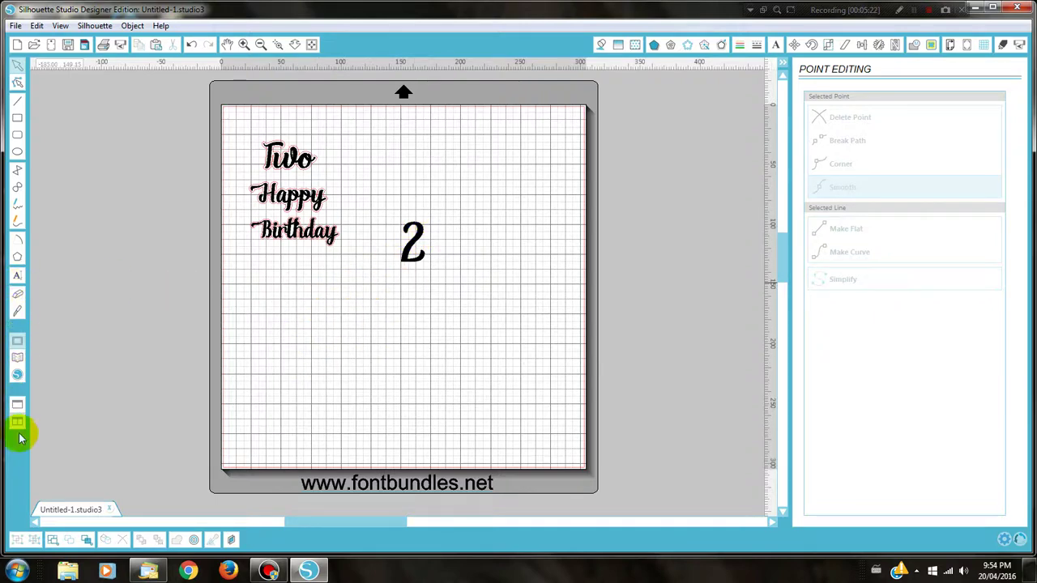
# - Insert the Scallop nesting 1040 design from My Library and move it over the page's right edge
pyautogui.click(18, 359)
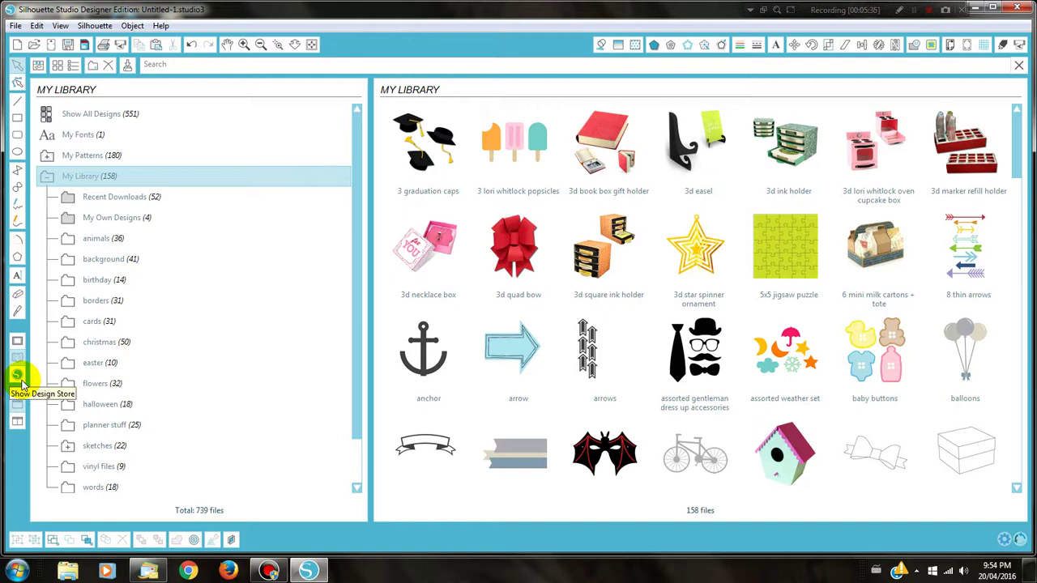
pyautogui.scroll(-1, 646, 344)
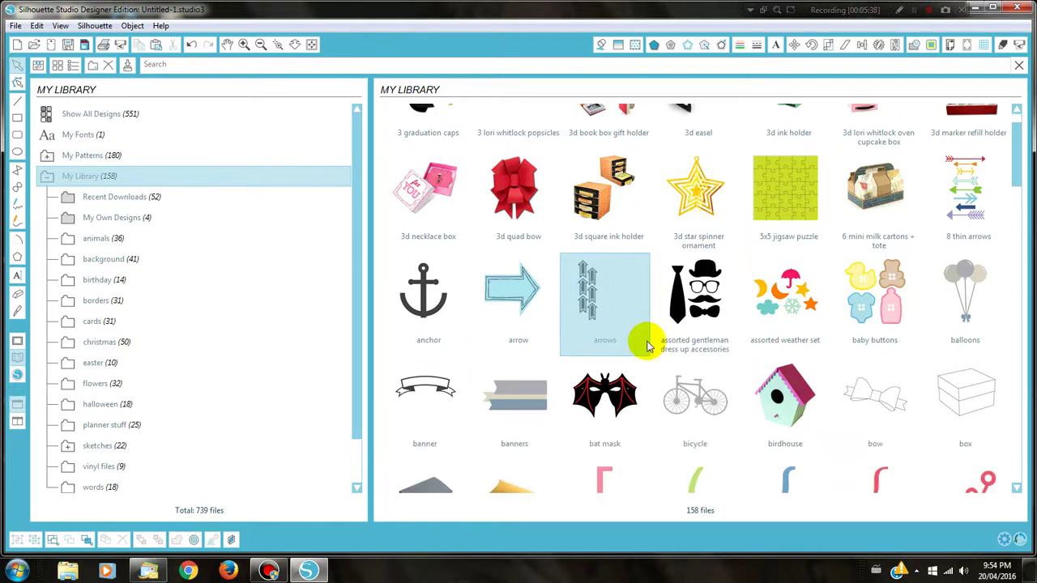
pyautogui.scroll(-8, 646, 344)
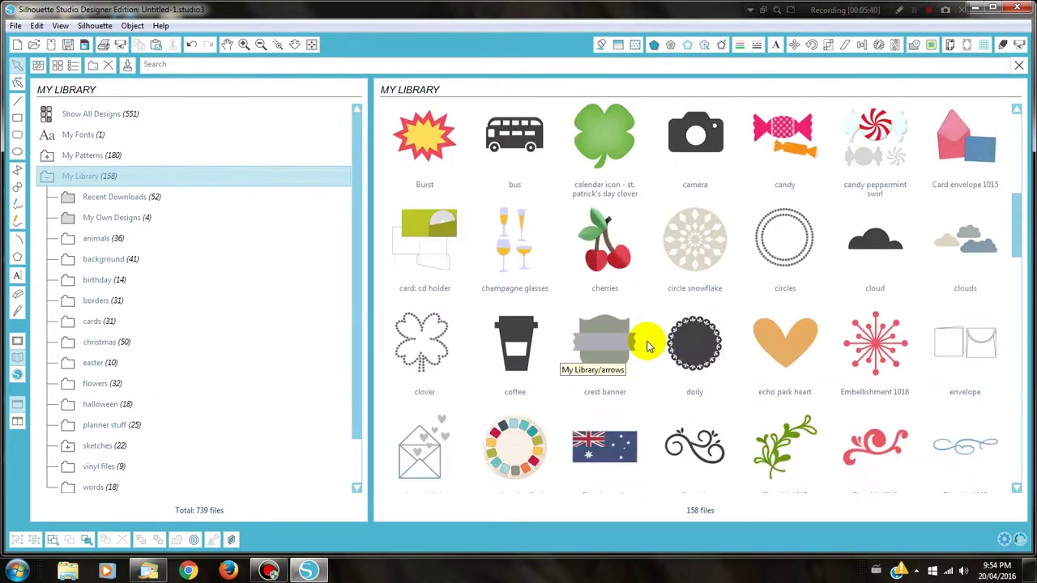
pyautogui.scroll(-9, 646, 344)
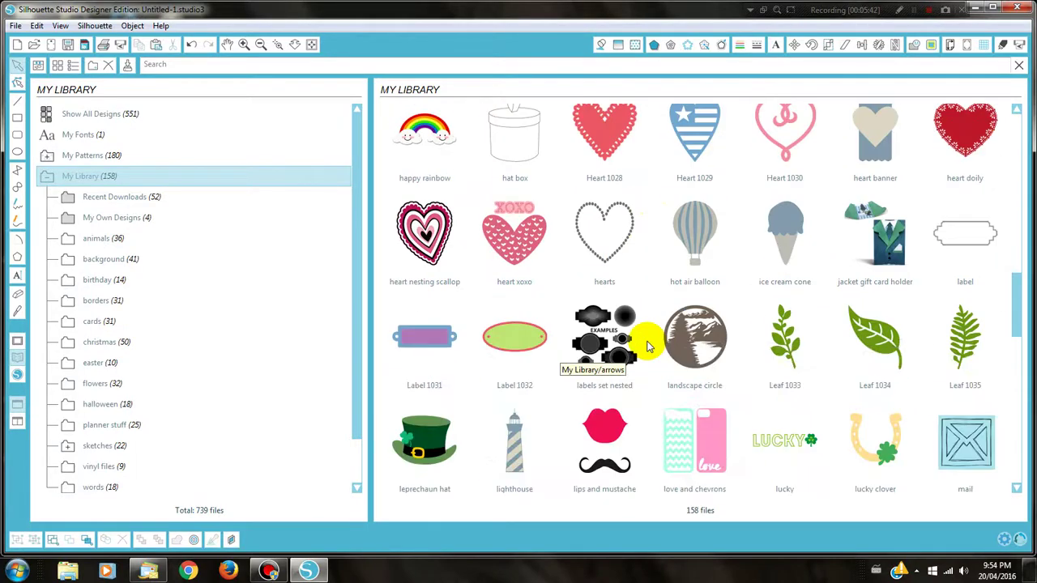
pyautogui.scroll(-5, 646, 346)
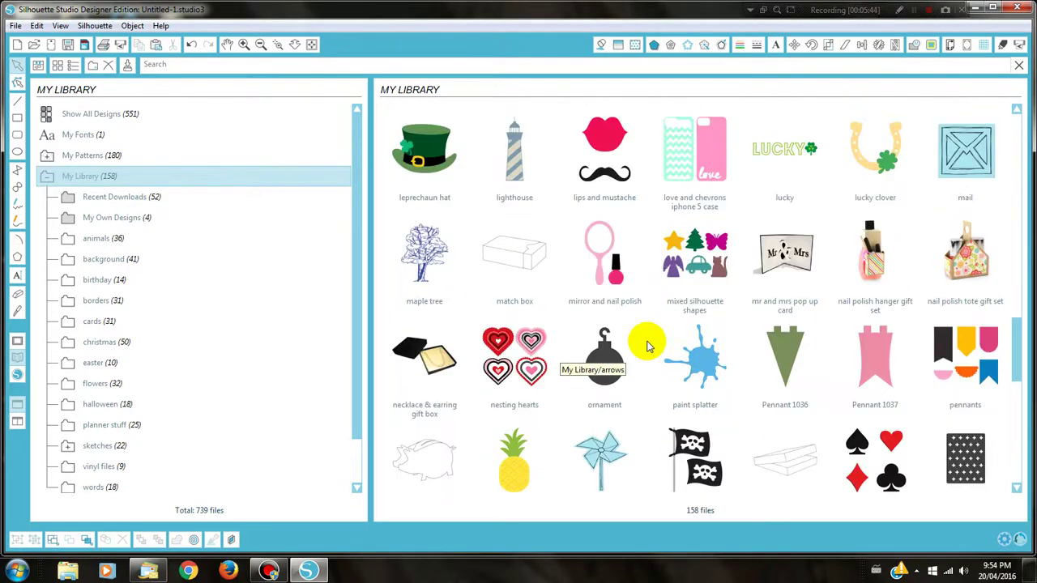
pyautogui.scroll(-1, 647, 347)
pyautogui.scroll(-1, 646, 346)
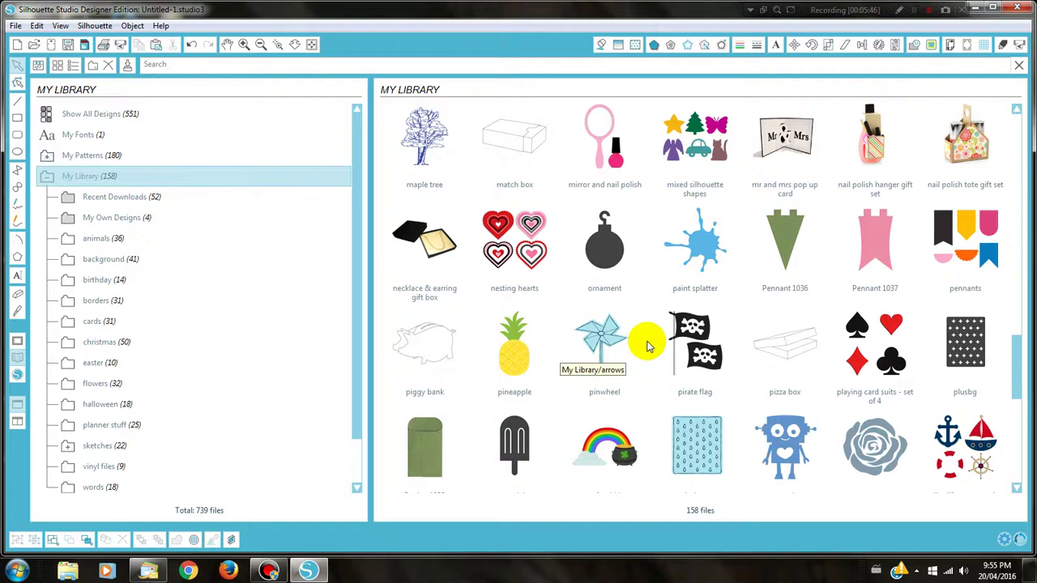
pyautogui.scroll(-2, 646, 347)
pyautogui.scroll(-2, 646, 347)
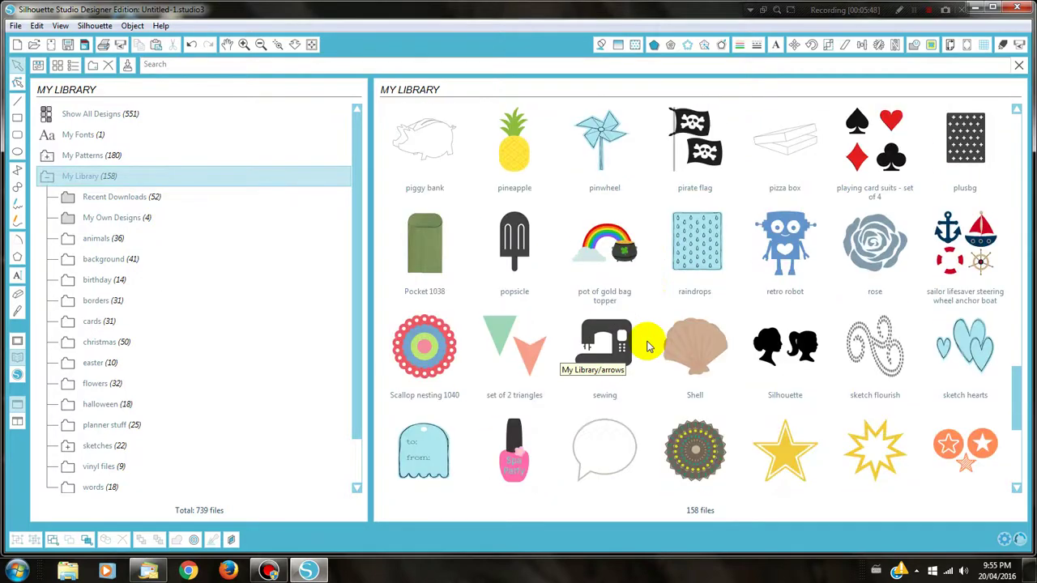
pyautogui.doubleClick(425, 360)
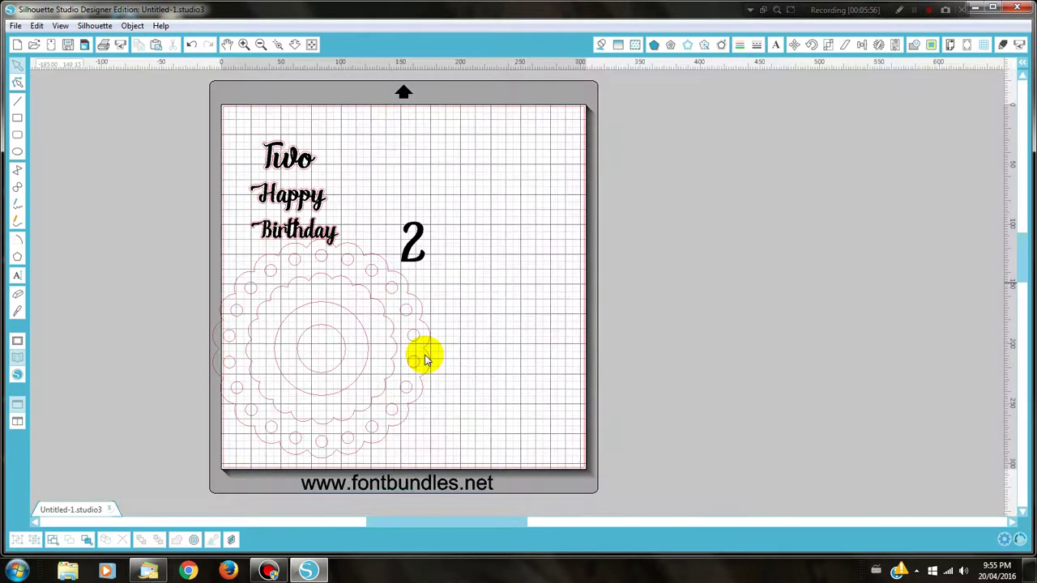
pyautogui.moveTo(413, 390)
pyautogui.mouseDown()
pyautogui.moveTo(462, 421)
pyautogui.moveTo(653, 393)
pyautogui.moveTo(662, 338)
pyautogui.moveTo(662, 348)
pyautogui.mouseUp()
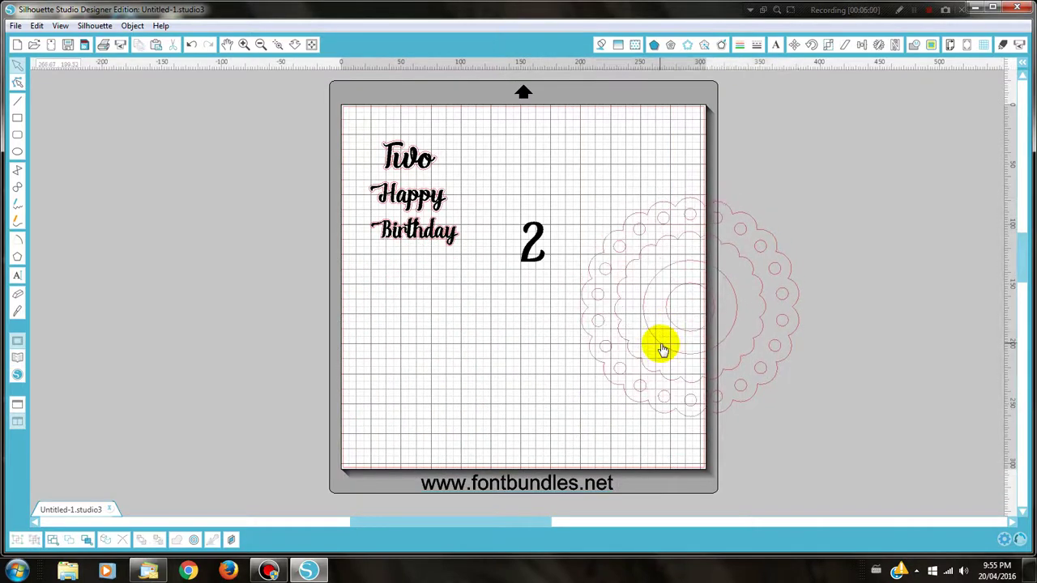
# - Ungroup the scallop design and move its inner scalloped shape and larger plain circle to the page's lower-left area
pyautogui.click(661, 349)
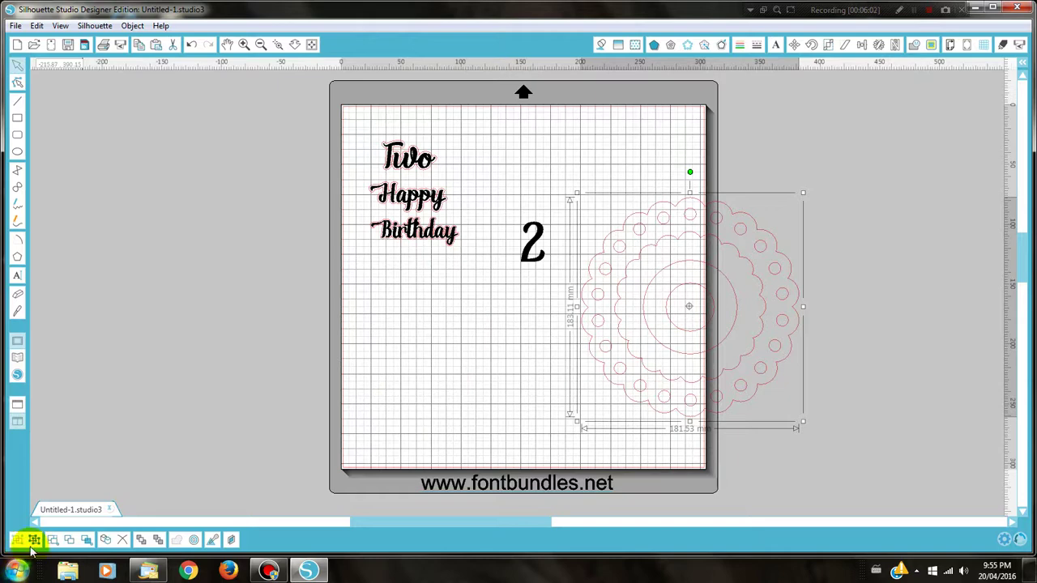
pyautogui.click(35, 539)
pyautogui.click(425, 396)
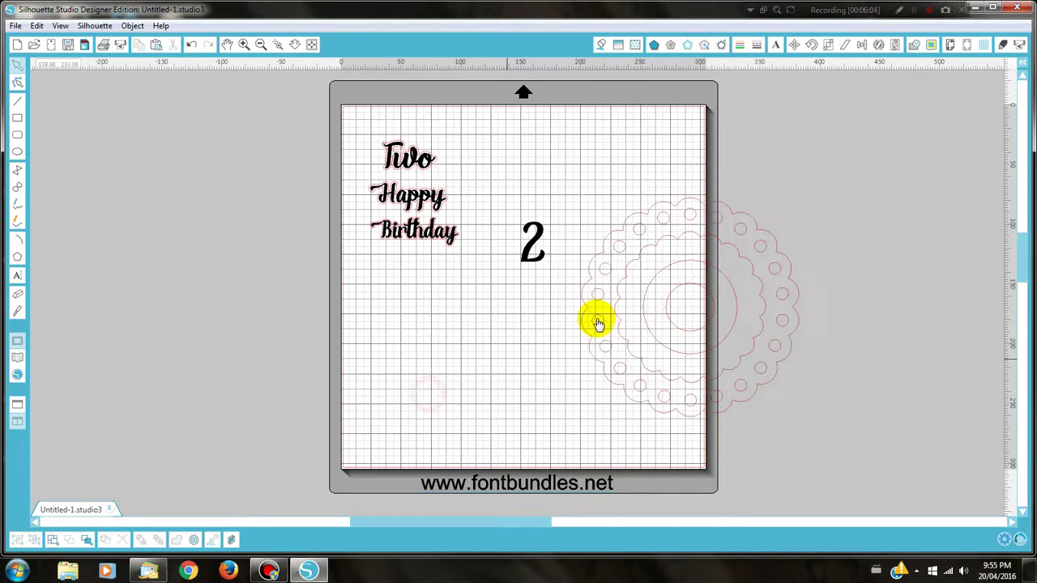
pyautogui.moveTo(618, 330); pyautogui.dragTo(315, 415)
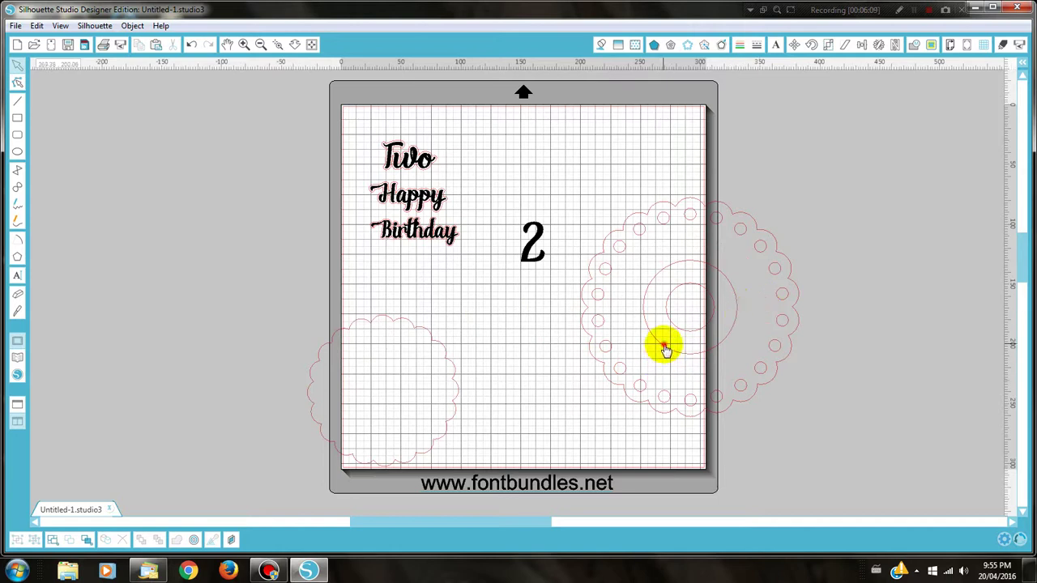
pyautogui.moveTo(664, 349); pyautogui.dragTo(363, 430)
# - Delete the remaining outer scallop with its holes and the small circle at the page's right edge
pyautogui.click(578, 200)
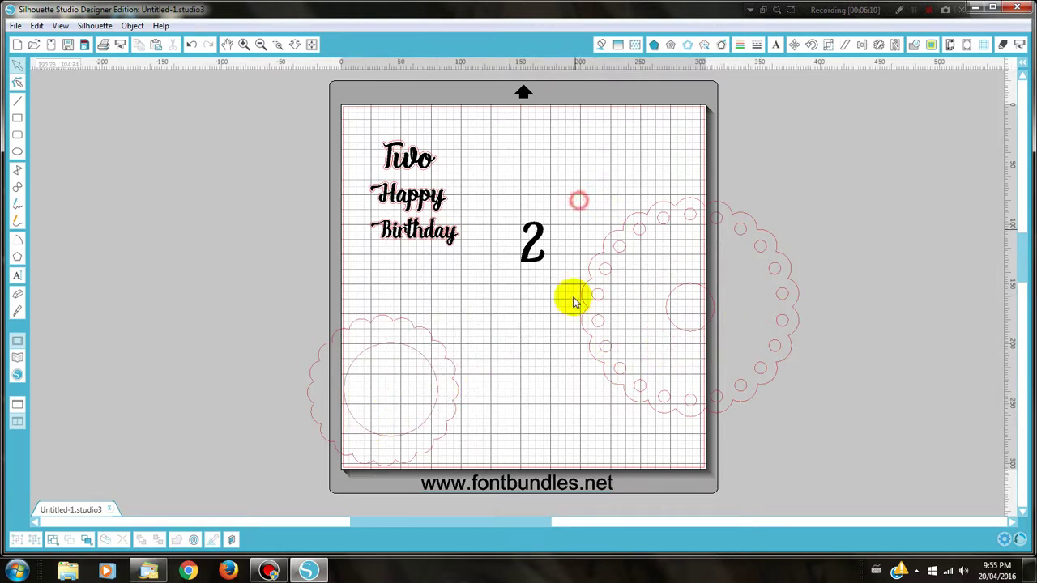
pyautogui.moveTo(572, 302); pyautogui.dragTo(858, 448)
pyautogui.press('Delete')
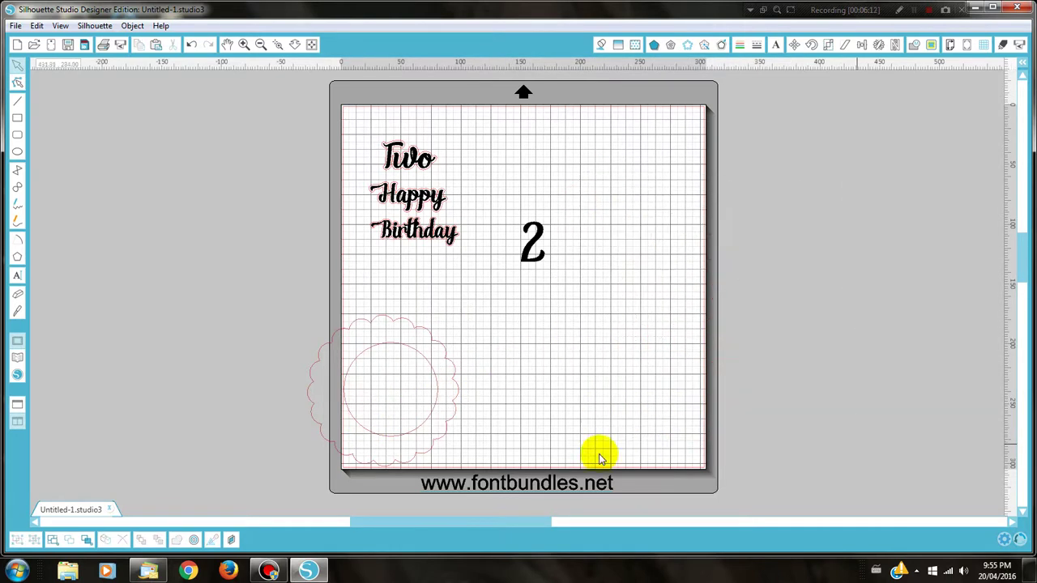
# - Align the plain circle and the scalloped shape so they share the same centre
pyautogui.click(378, 436)
pyautogui.moveTo(378, 436); pyautogui.dragTo(362, 443)
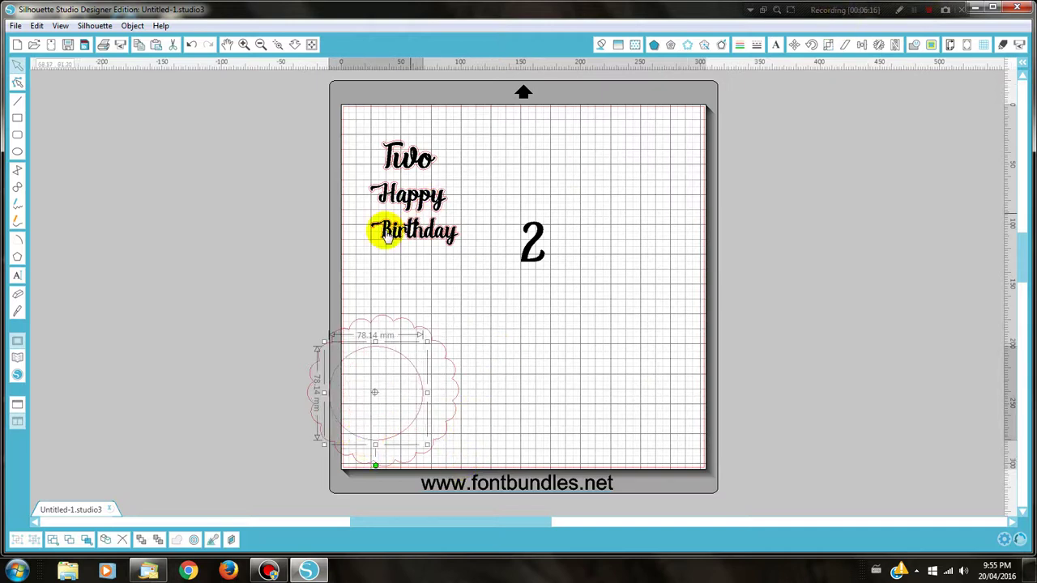
pyautogui.moveTo(371, 258); pyautogui.dragTo(373, 417)
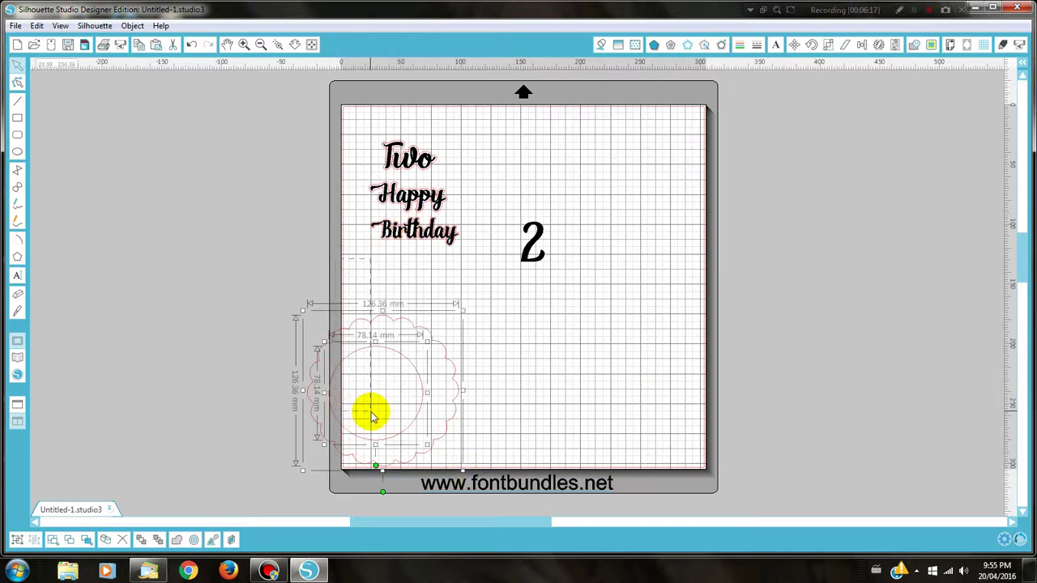
pyautogui.click(863, 46)
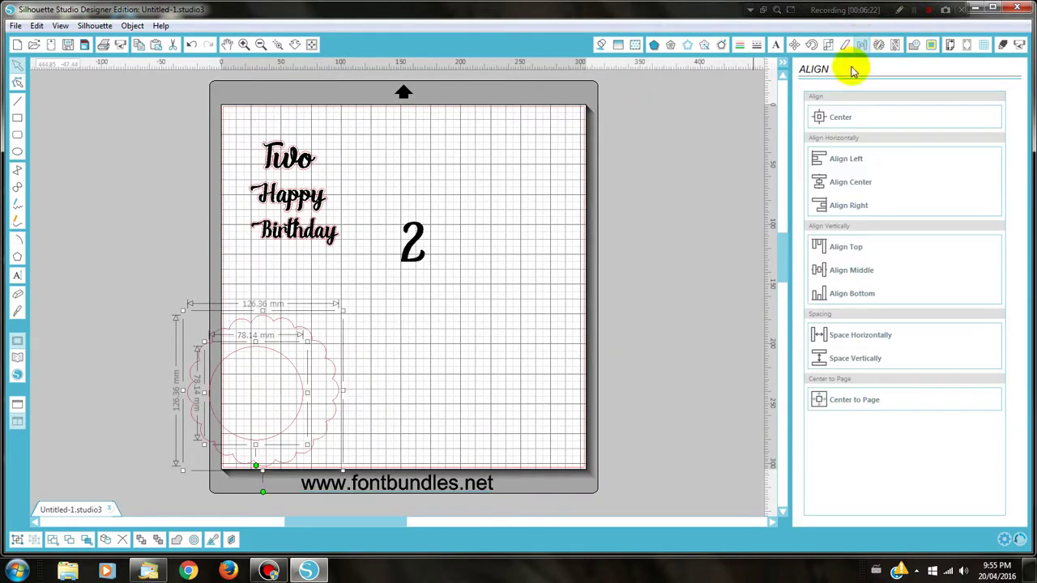
pyautogui.click(830, 120)
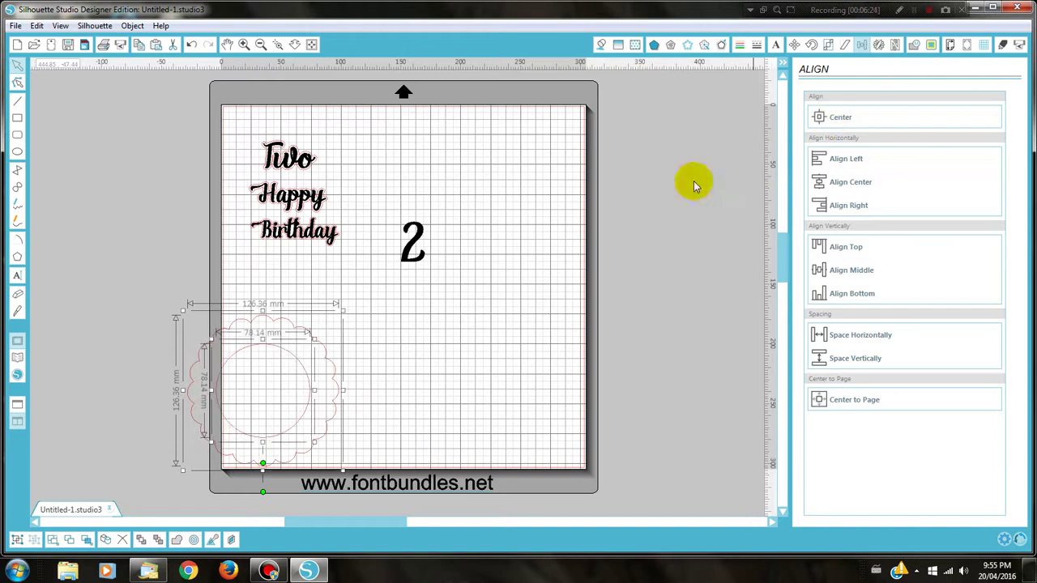
pyautogui.click(427, 371)
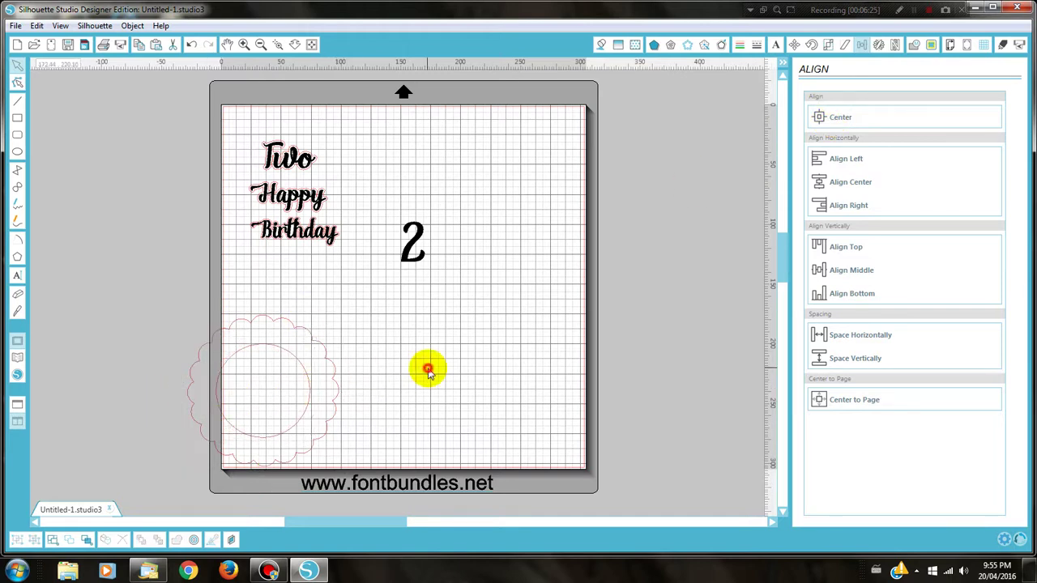
# - Enlarge the plain circle to about 97 mm across and centre it inside the scalloped shape again
pyautogui.click(308, 373)
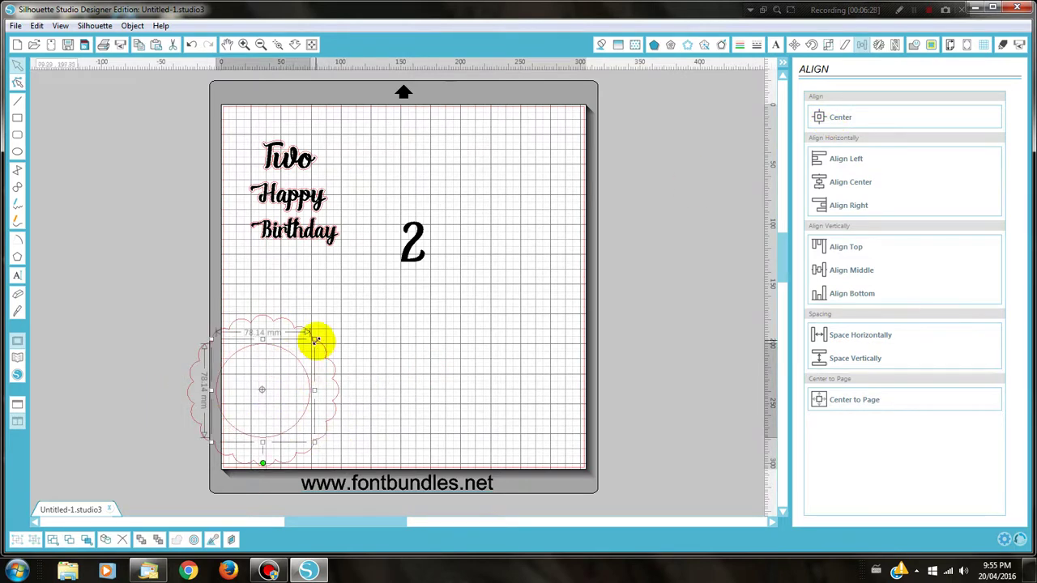
pyautogui.moveTo(316, 340)
pyautogui.mouseDown()
pyautogui.moveTo(347, 329)
pyautogui.moveTo(334, 344)
pyautogui.mouseUp()
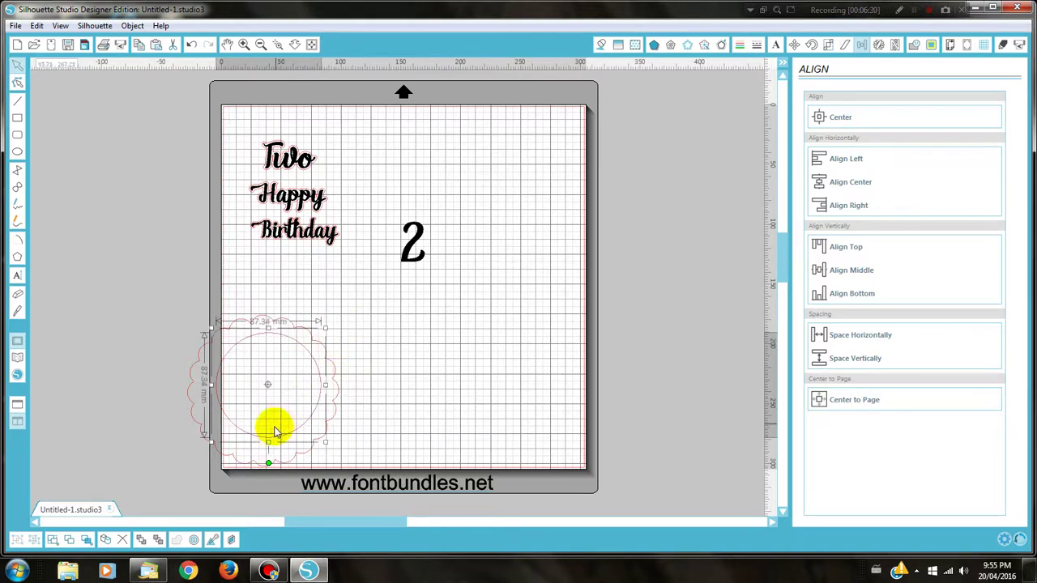
pyautogui.moveTo(276, 440)
pyautogui.mouseDown()
pyautogui.moveTo(262, 440)
pyautogui.moveTo(328, 451)
pyautogui.moveTo(276, 447)
pyautogui.mouseUp()
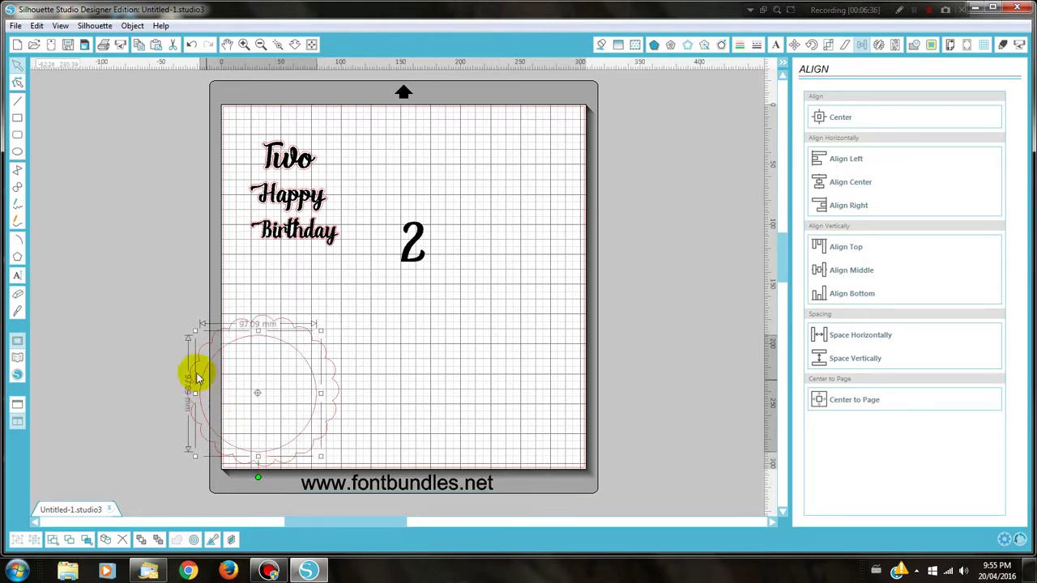
pyautogui.moveTo(157, 351); pyautogui.dragTo(223, 382)
pyautogui.click(830, 117)
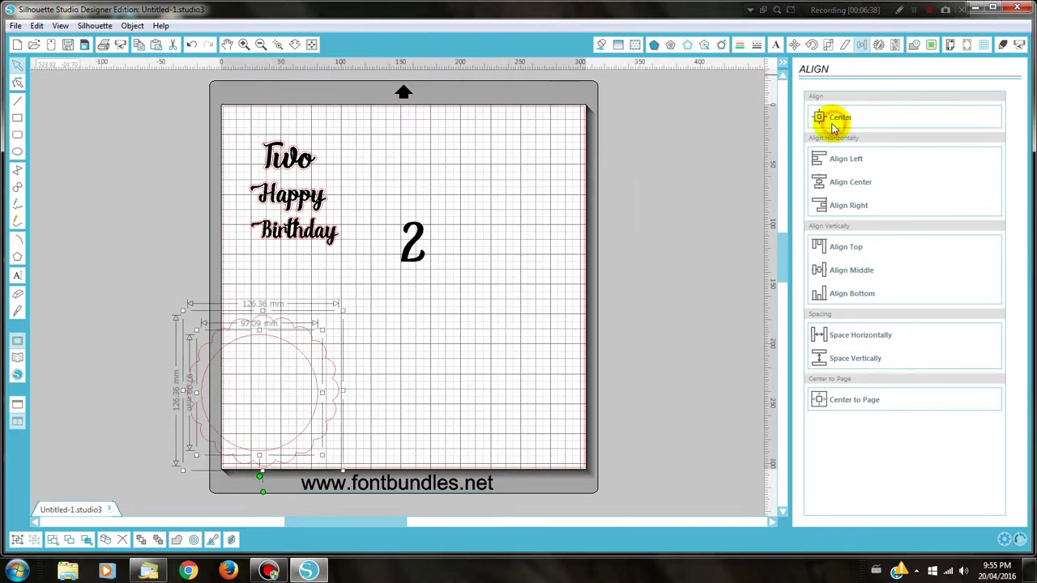
# - Group the circle with the scalloped shape and move the group fully onto the page below "Birthday"
pyautogui.moveTo(127, 331); pyautogui.dragTo(238, 381)
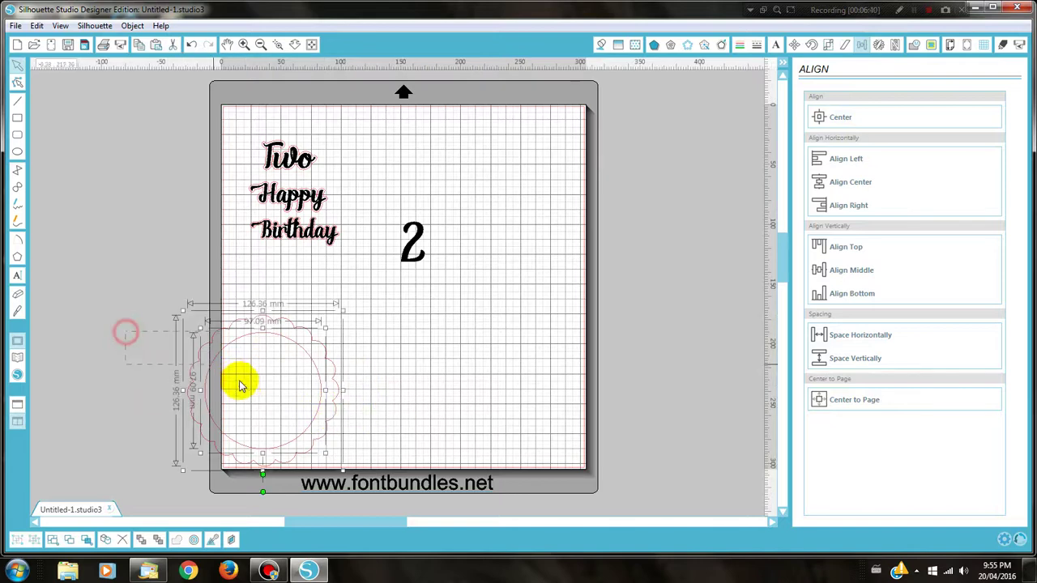
pyautogui.click(17, 540)
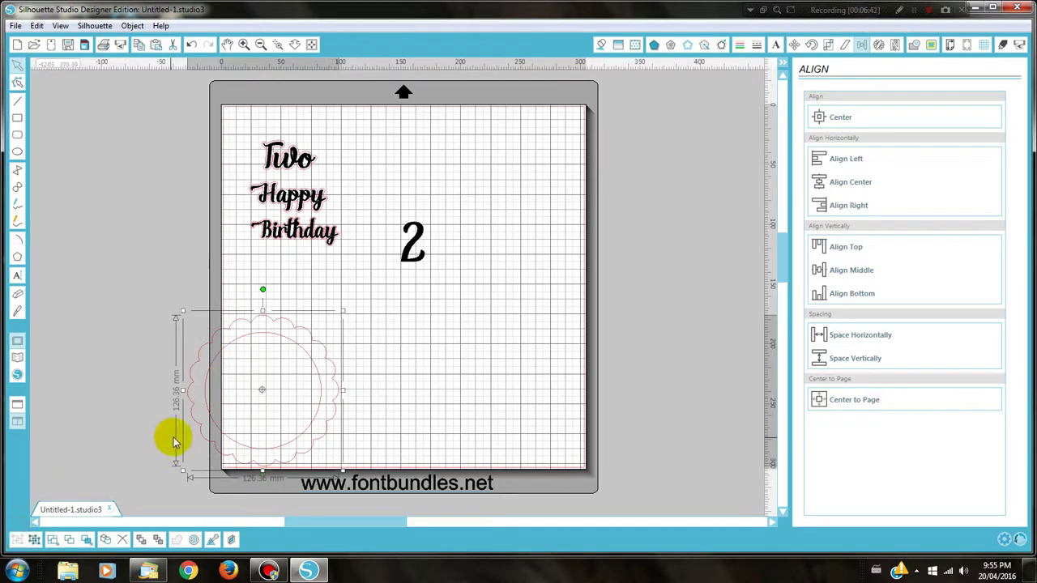
pyautogui.moveTo(219, 429); pyautogui.dragTo(316, 383)
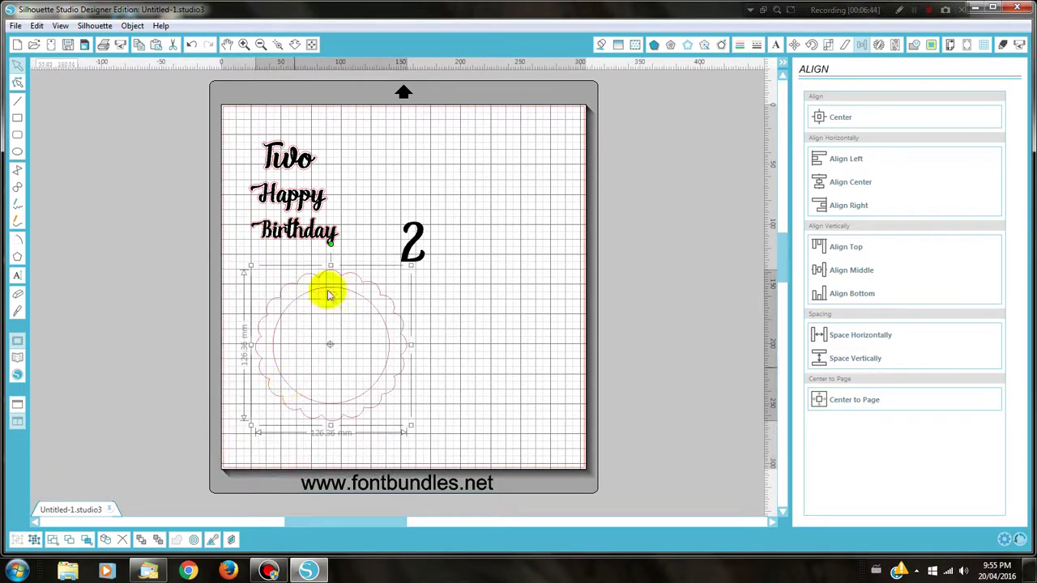
# - Enlarge the "2" to about 51 mm wide and 130 mm high and place it in the middle of the scalloped circle
pyautogui.click(413, 247)
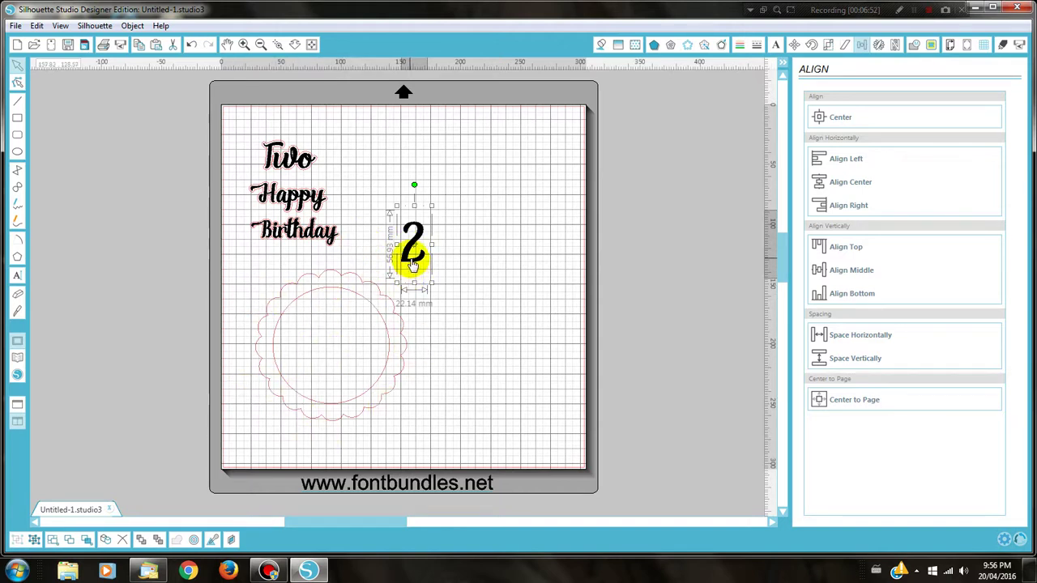
pyautogui.moveTo(397, 278); pyautogui.dragTo(398, 437)
pyautogui.moveTo(313, 370)
pyautogui.mouseDown()
pyautogui.moveTo(307, 364)
pyautogui.moveTo(320, 368)
pyautogui.mouseUp()
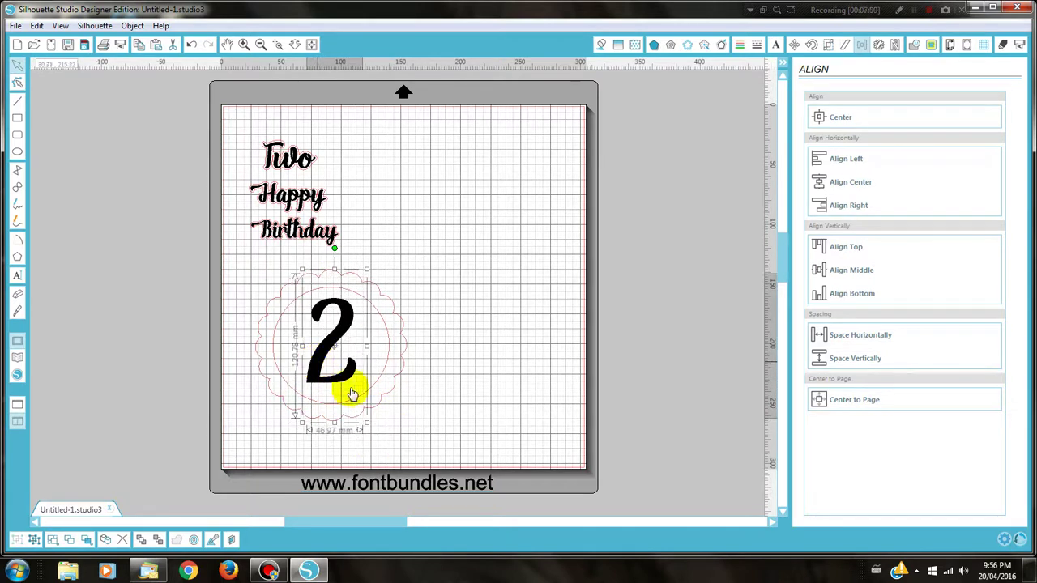
pyautogui.moveTo(365, 422); pyautogui.dragTo(372, 438)
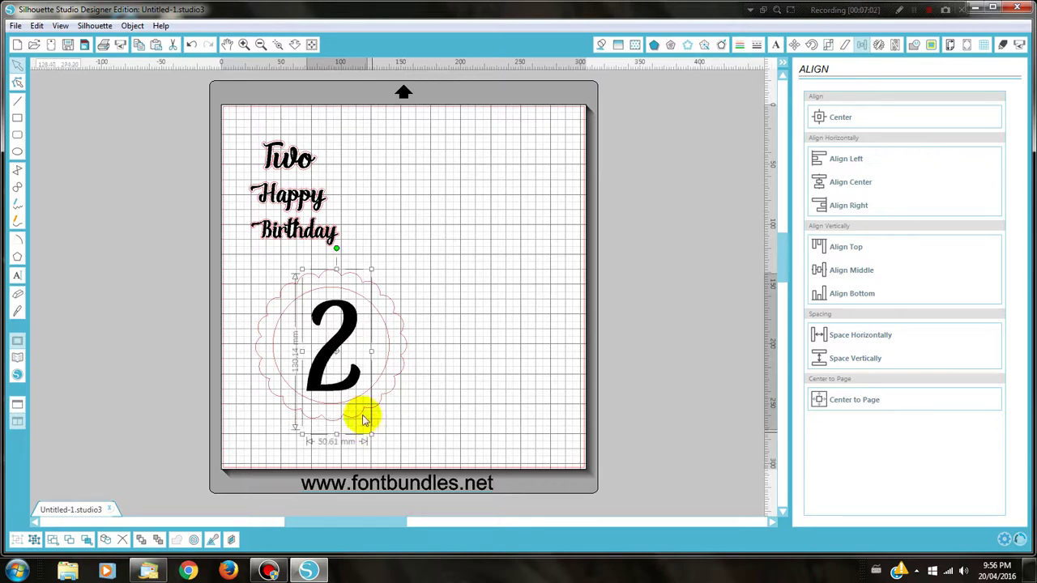
pyautogui.moveTo(316, 379); pyautogui.dragTo(315, 375)
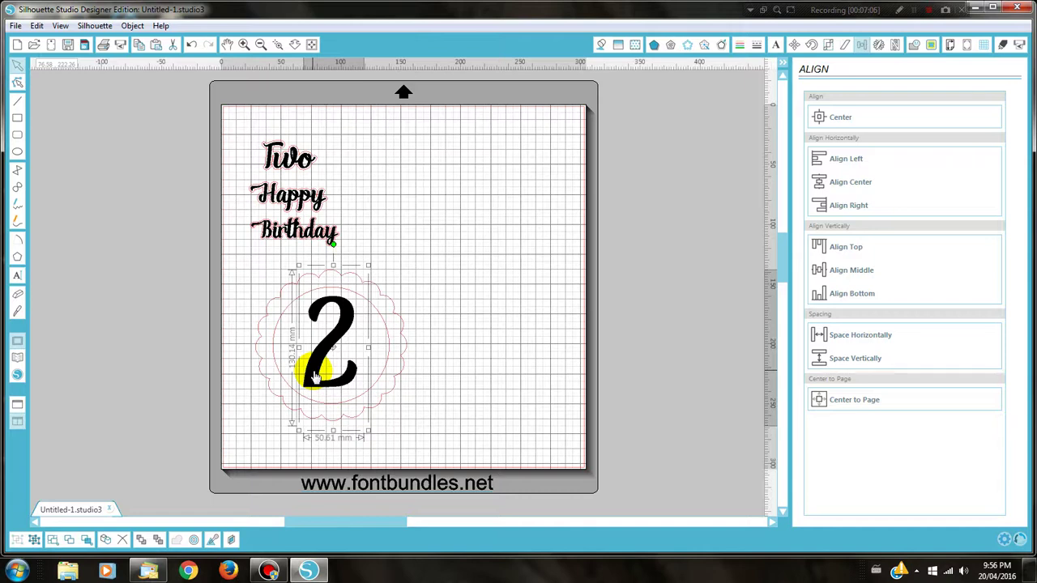
# - Ungroup the scalloped frame and set the inner circle's line color to blue
pyautogui.click(426, 398)
pyautogui.click(382, 397)
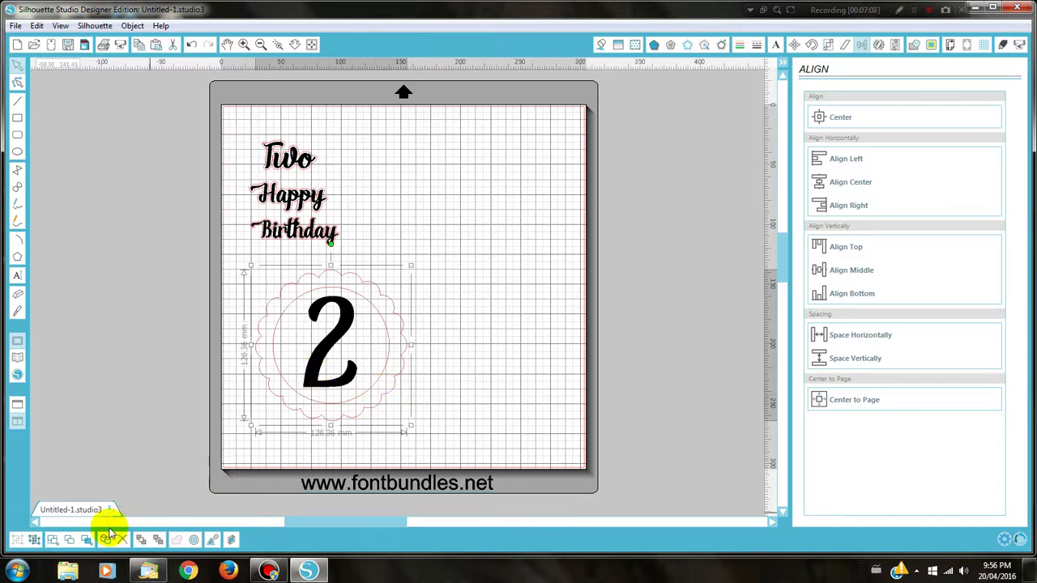
pyautogui.click(34, 539)
pyautogui.click(447, 419)
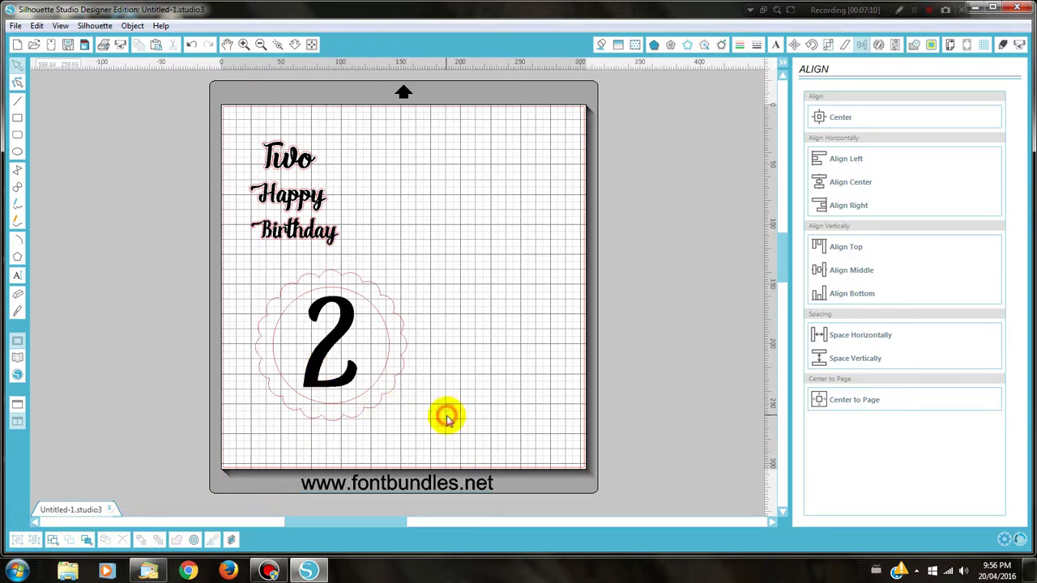
pyautogui.click(382, 378)
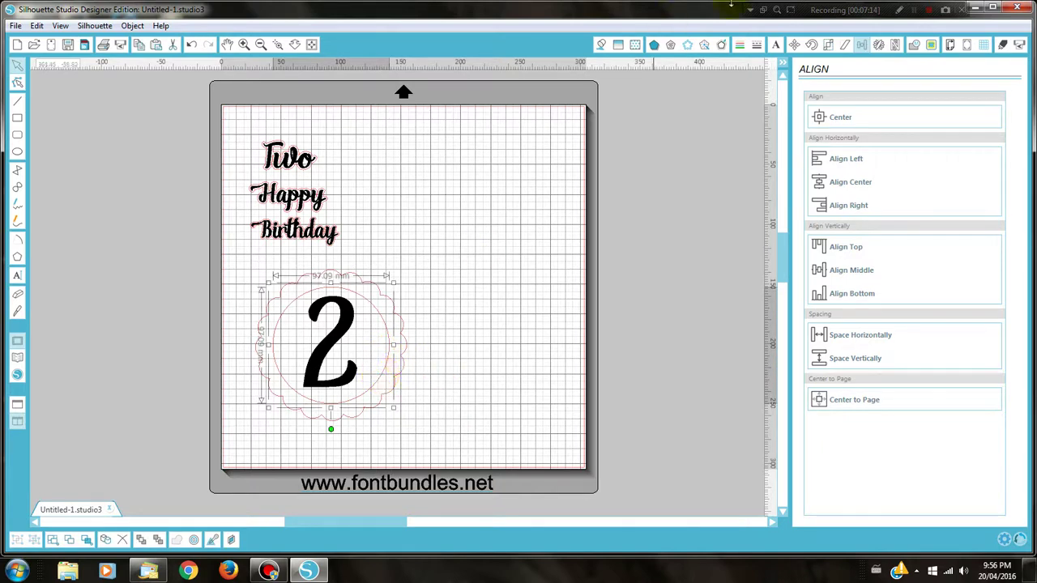
pyautogui.click(742, 47)
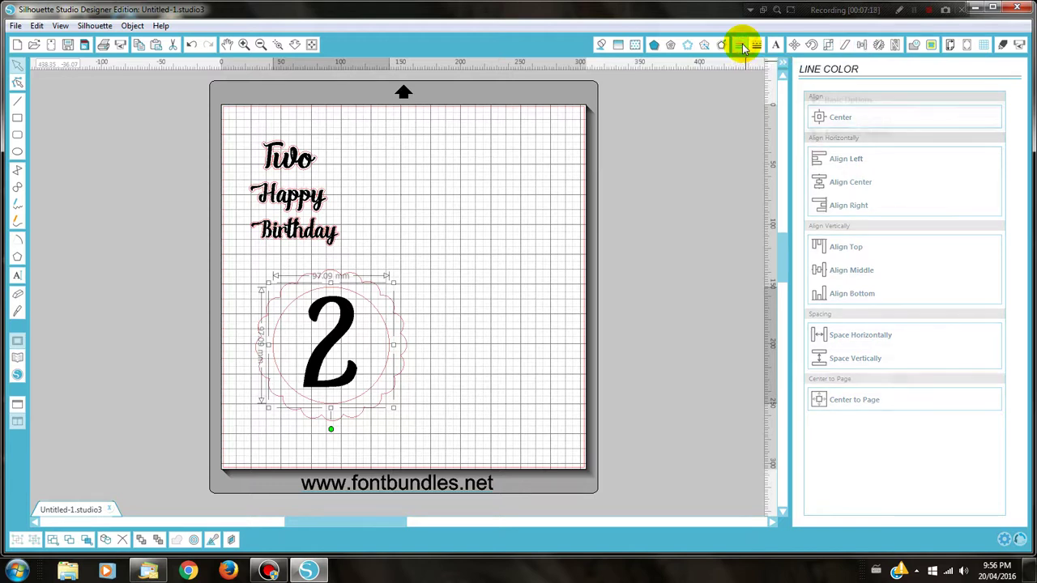
pyautogui.click(945, 146)
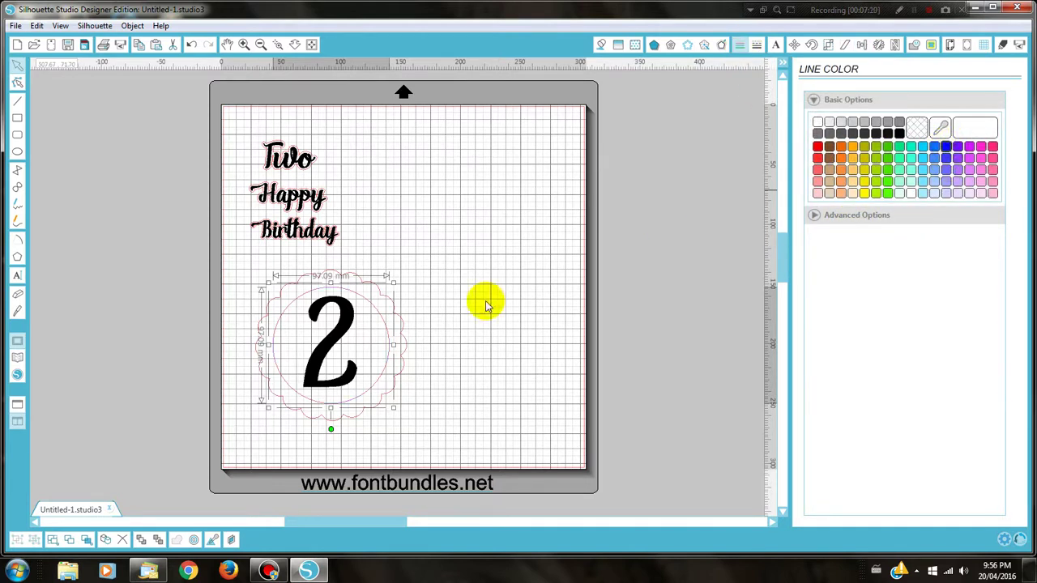
# - Align the "2" and the blue inner circle to a common centre, and nudge the "2" slightly to balance it inside the frame
pyautogui.click(464, 354)
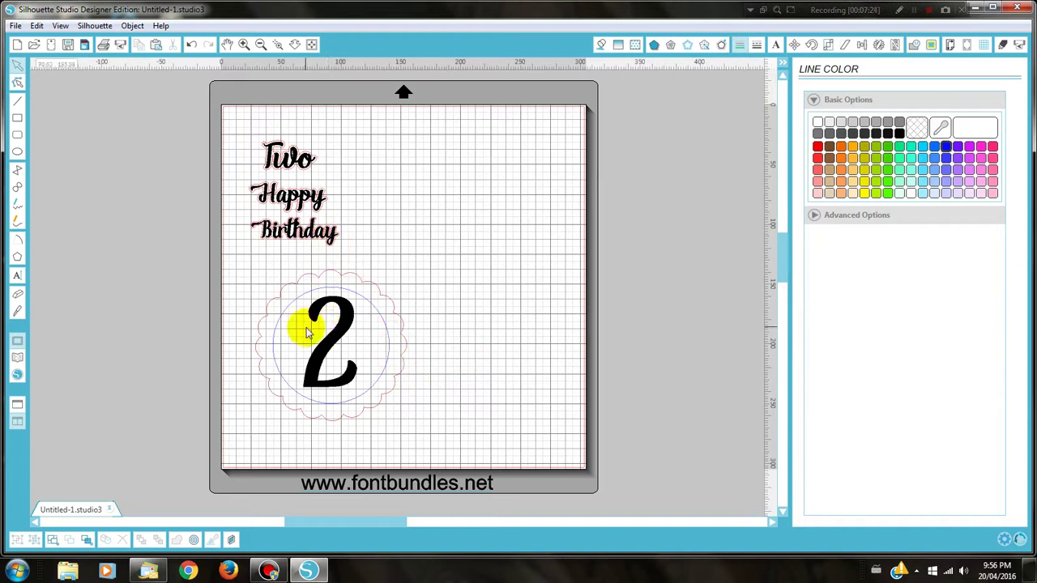
pyautogui.click(314, 359)
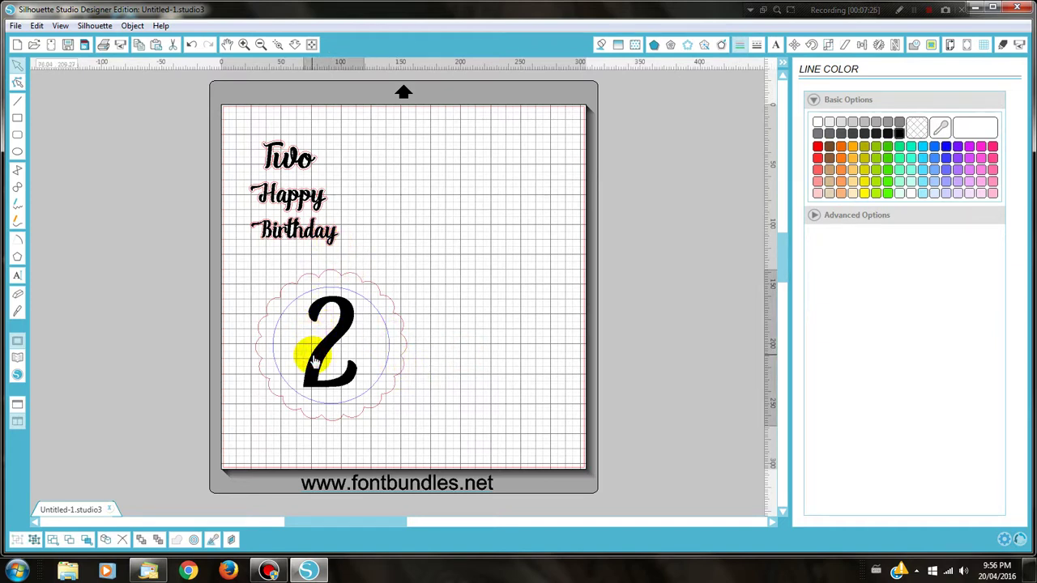
pyautogui.click(279, 305)
pyautogui.click(308, 322)
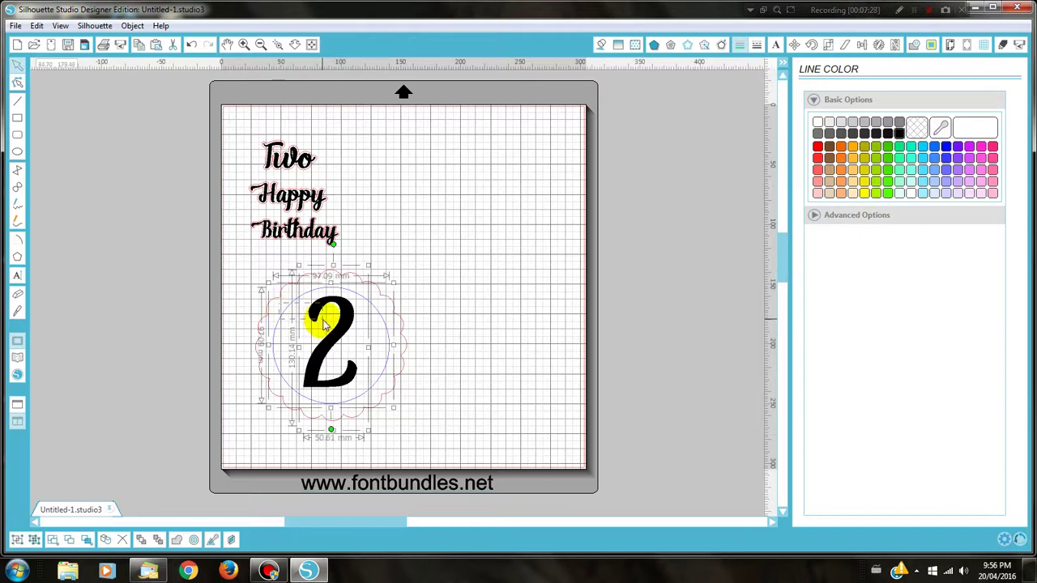
pyautogui.click(861, 45)
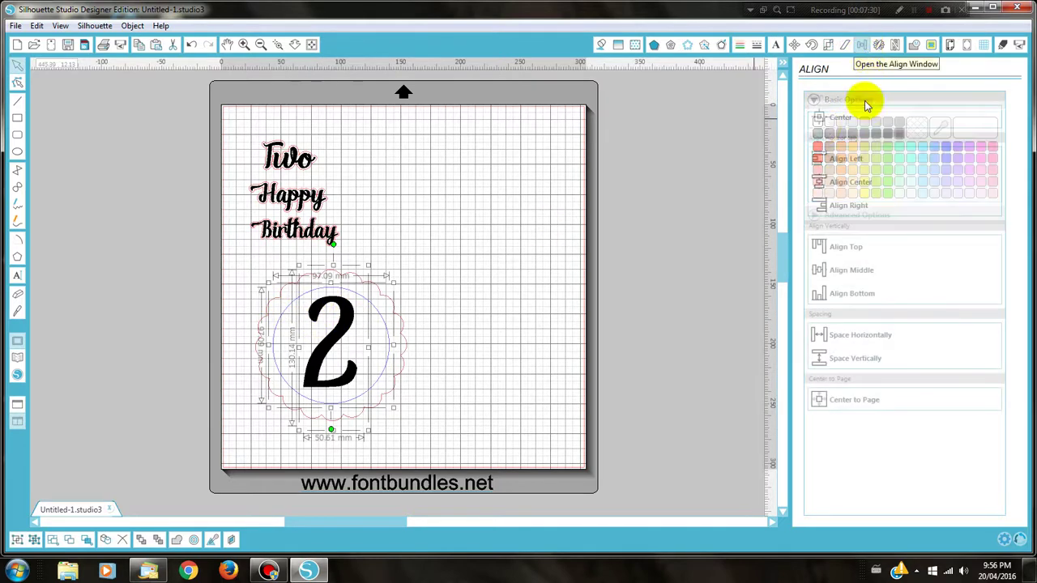
pyautogui.click(820, 118)
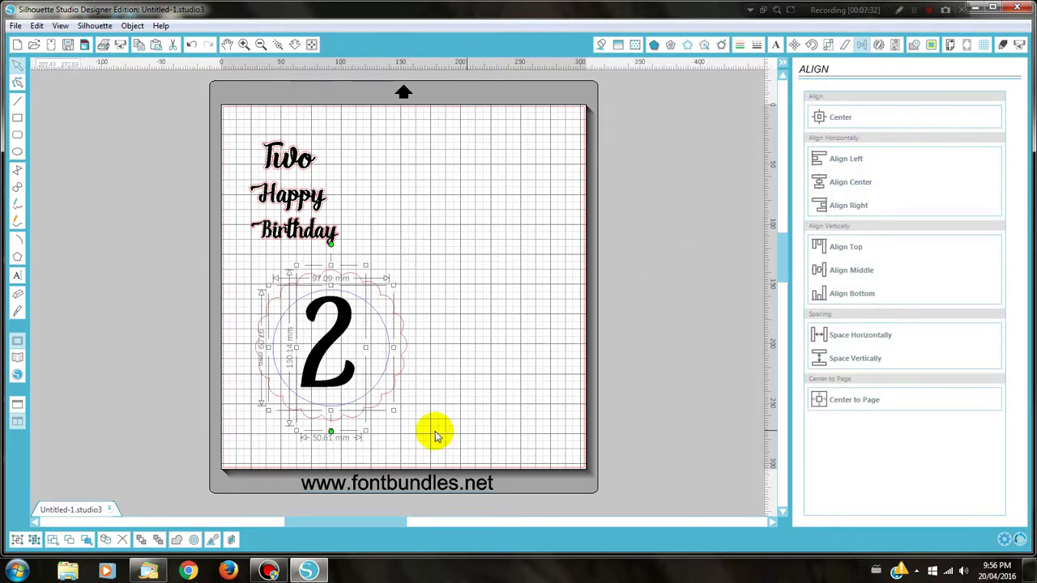
pyautogui.moveTo(338, 391); pyautogui.dragTo(334, 387)
pyautogui.click(471, 423)
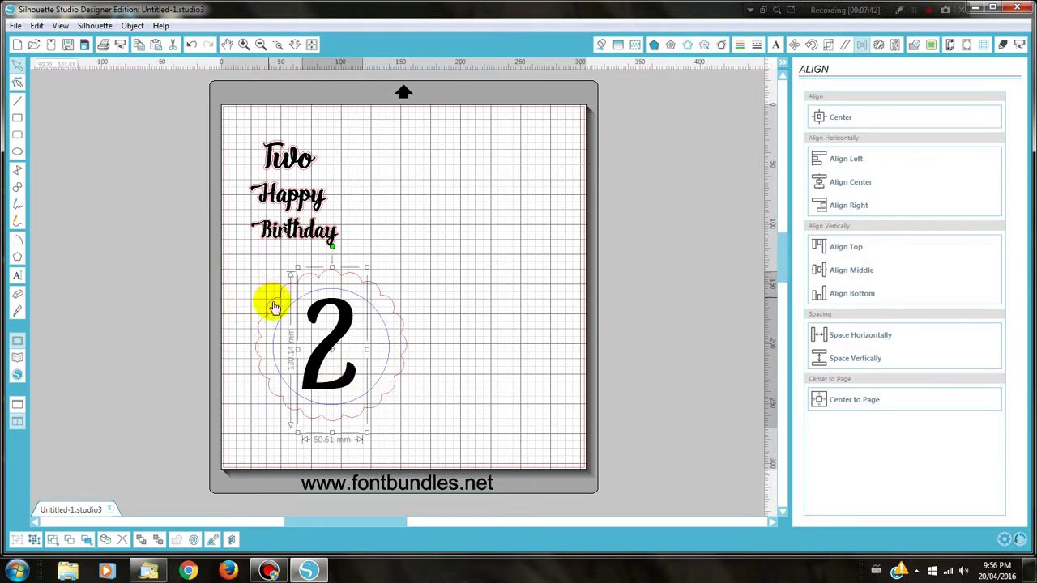
# - Shrink the "2" and its frame as one group to about 45 mm wide and 47 mm high, and place it beside "Two"
pyautogui.moveTo(250, 271); pyautogui.dragTo(440, 323)
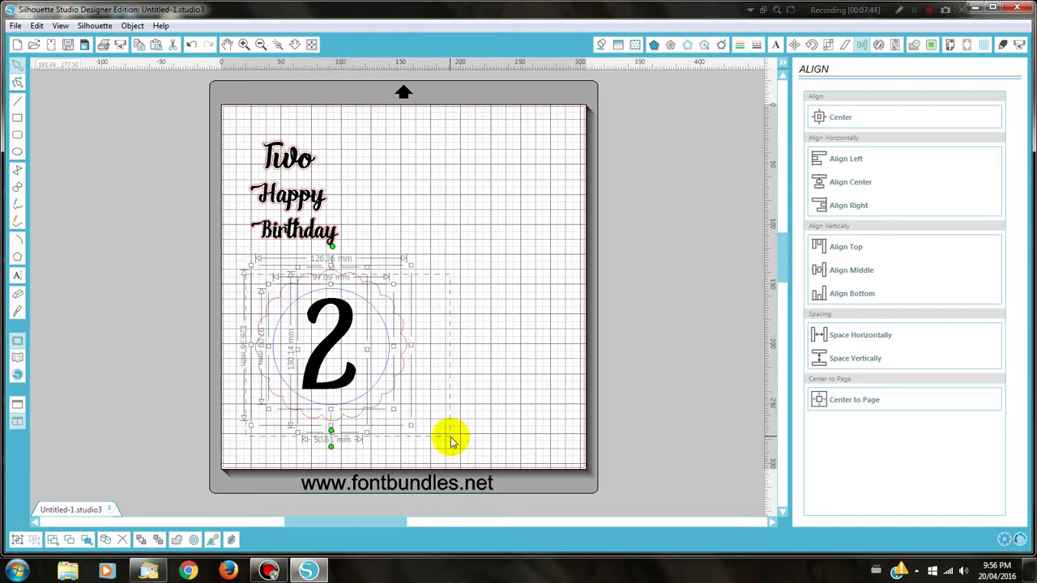
pyautogui.click(34, 539)
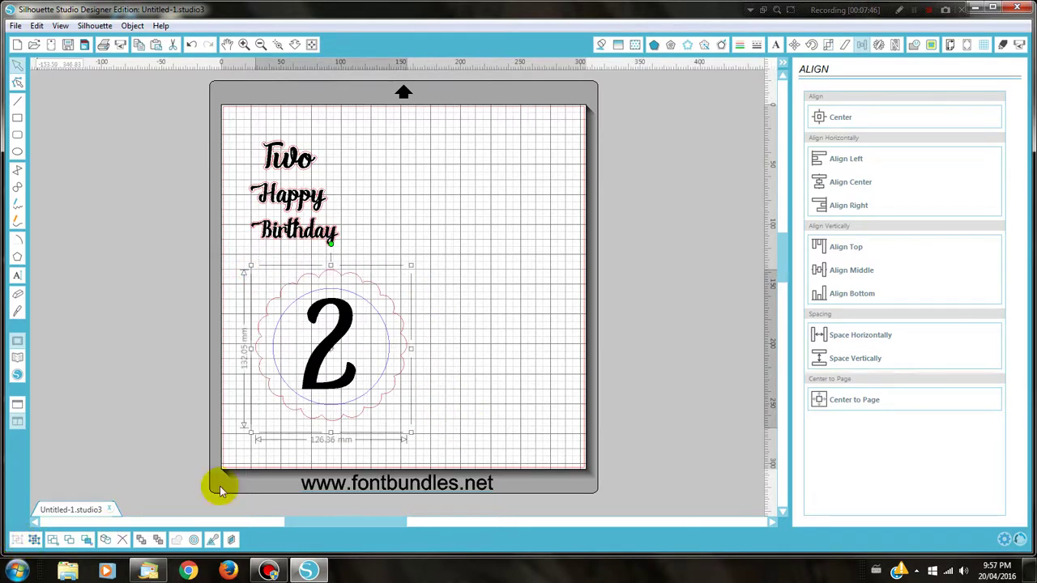
pyautogui.moveTo(413, 265); pyautogui.dragTo(316, 369)
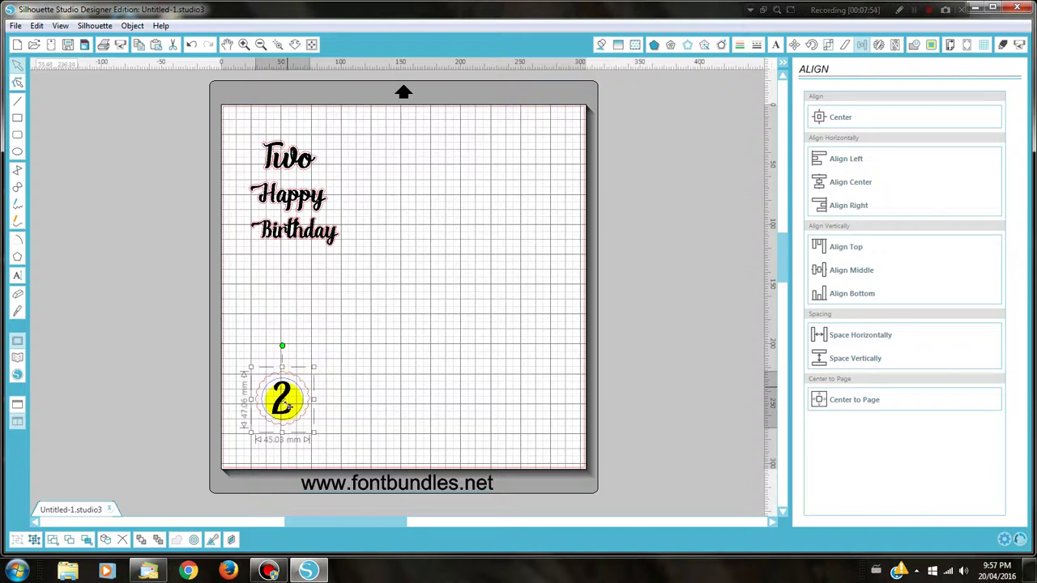
pyautogui.moveTo(282, 405)
pyautogui.mouseDown()
pyautogui.moveTo(308, 402)
pyautogui.moveTo(430, 206)
pyautogui.moveTo(414, 171)
pyautogui.moveTo(416, 180)
pyautogui.mouseUp()
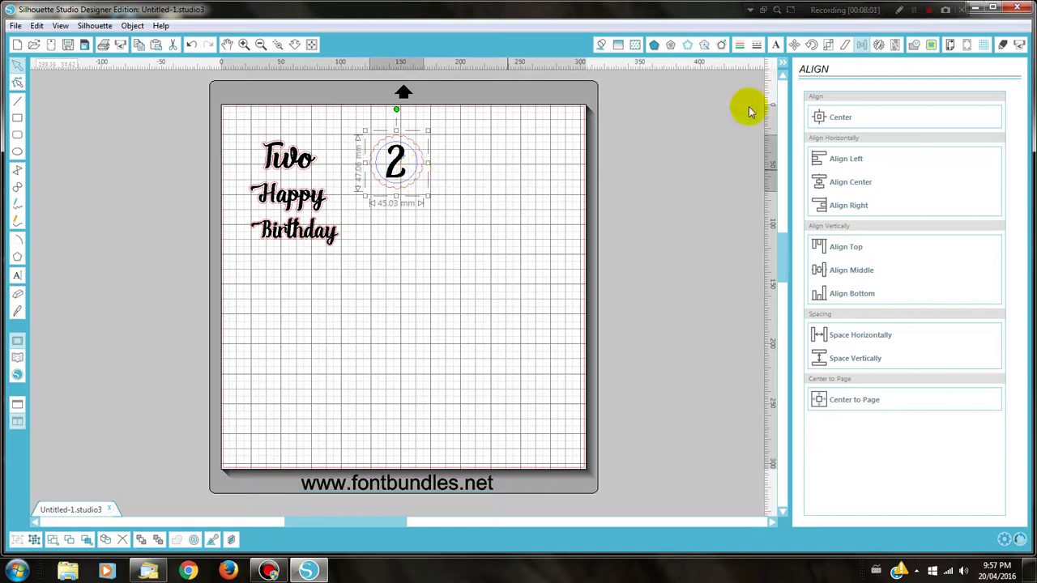
# - Duplicate the framed "2" twice to the right and duplicate that row of three once below
pyautogui.click(878, 46)
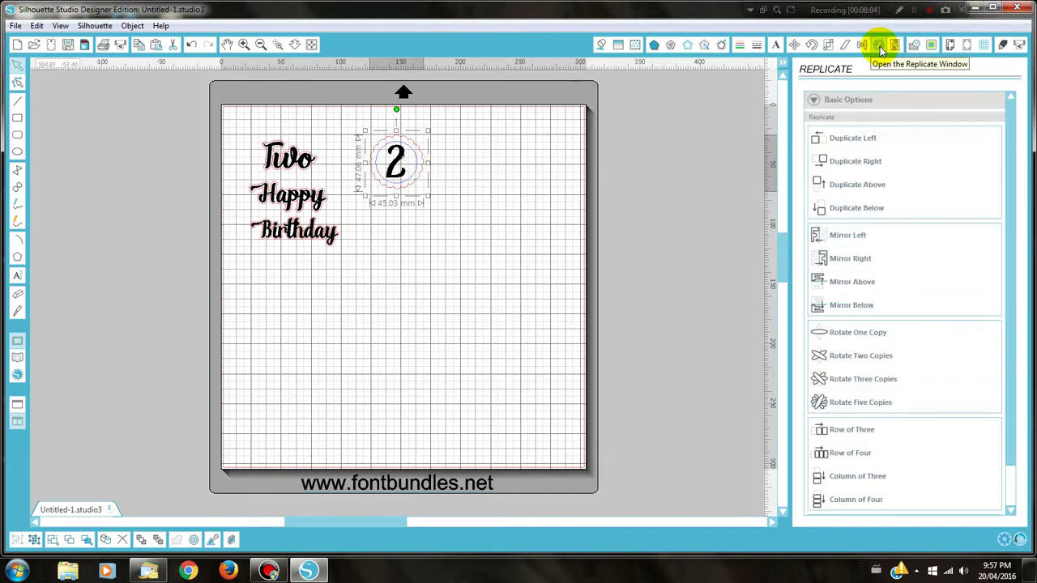
pyautogui.click(856, 168)
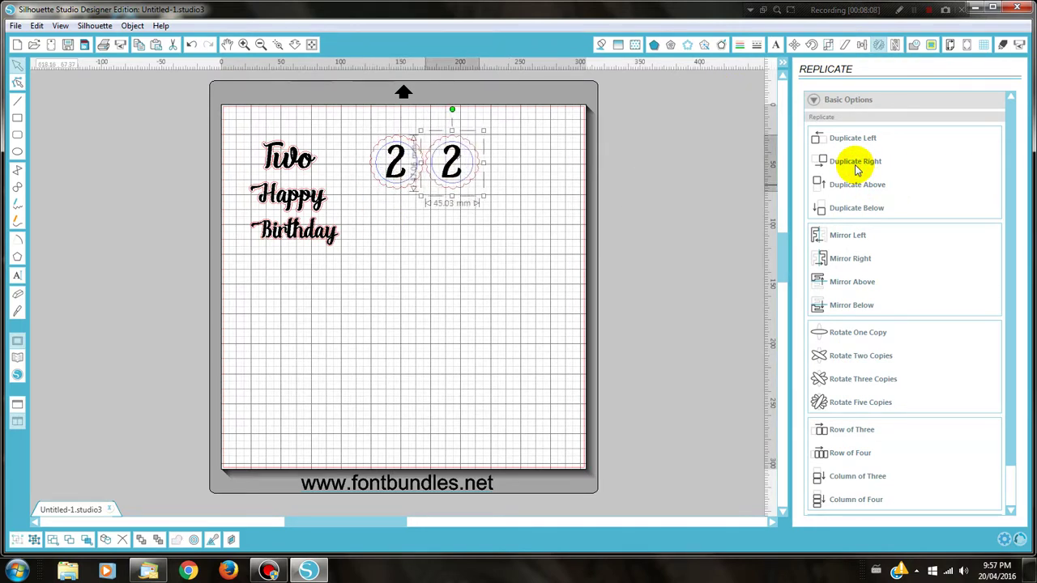
pyautogui.click(857, 169)
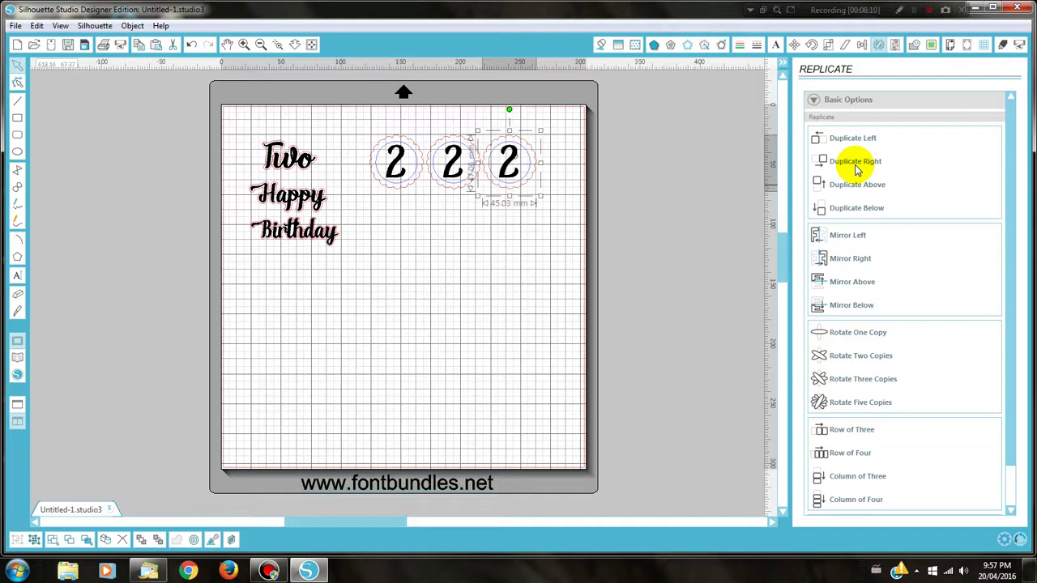
pyautogui.moveTo(349, 121); pyautogui.dragTo(561, 217)
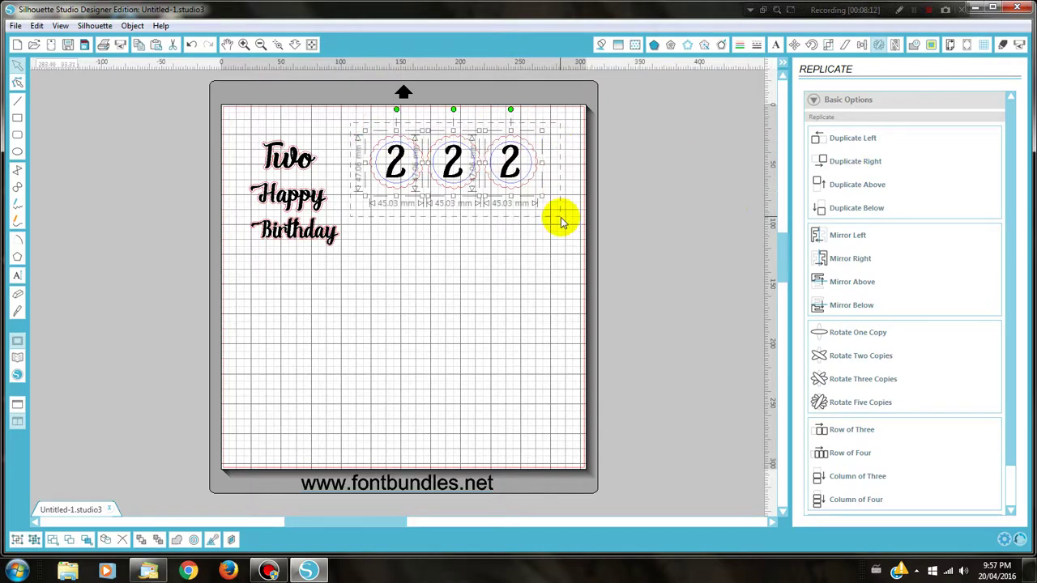
pyautogui.click(843, 208)
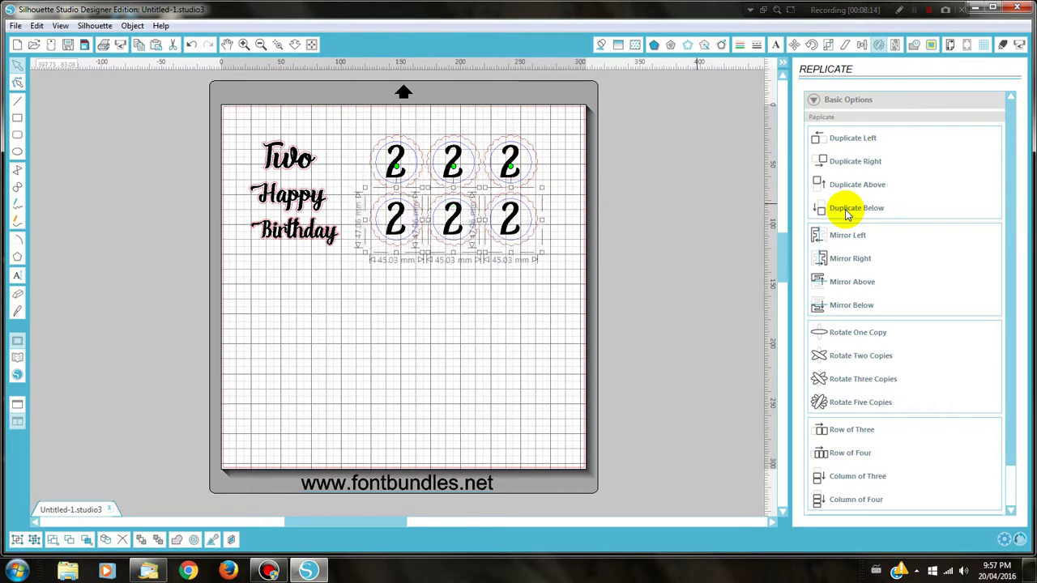
pyautogui.click(306, 297)
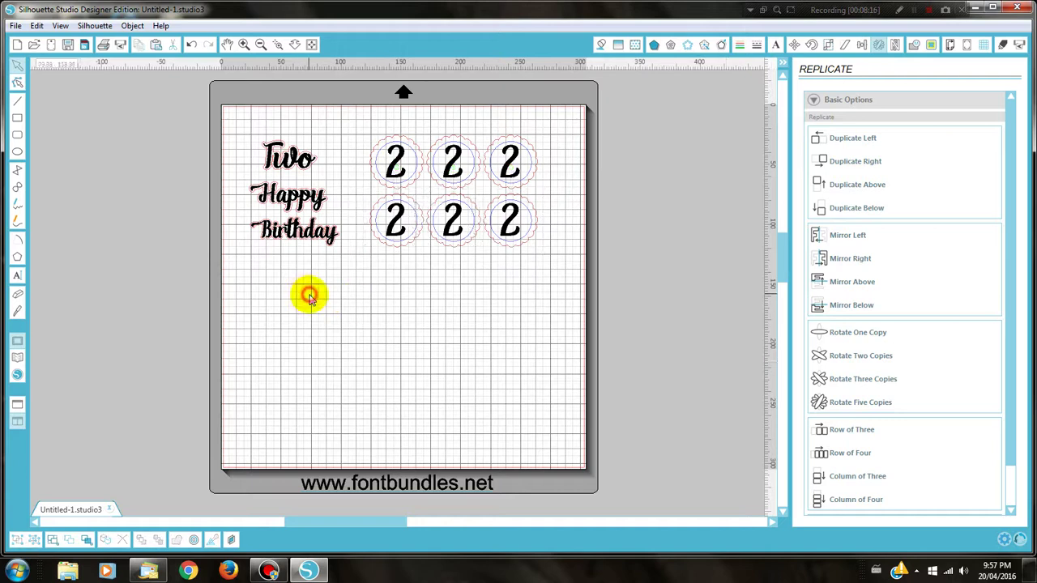